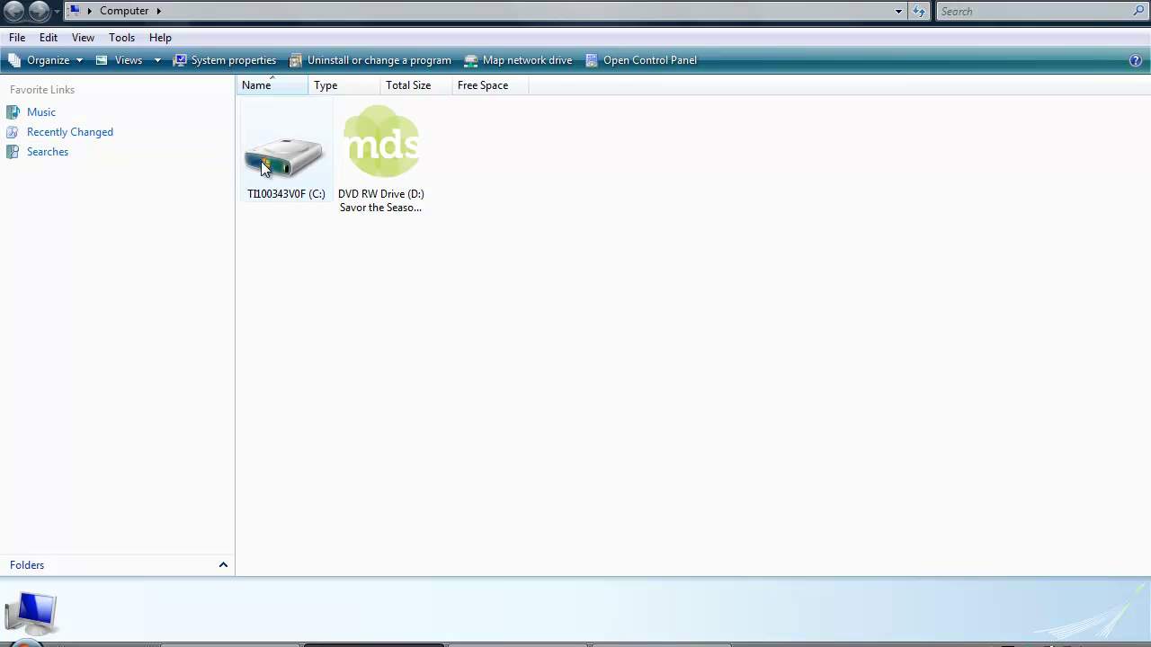
Open the Components folder of My Digital Studio in Program Files (x86) on the C: drive.
double_click(279, 163)
double_click(855, 166)
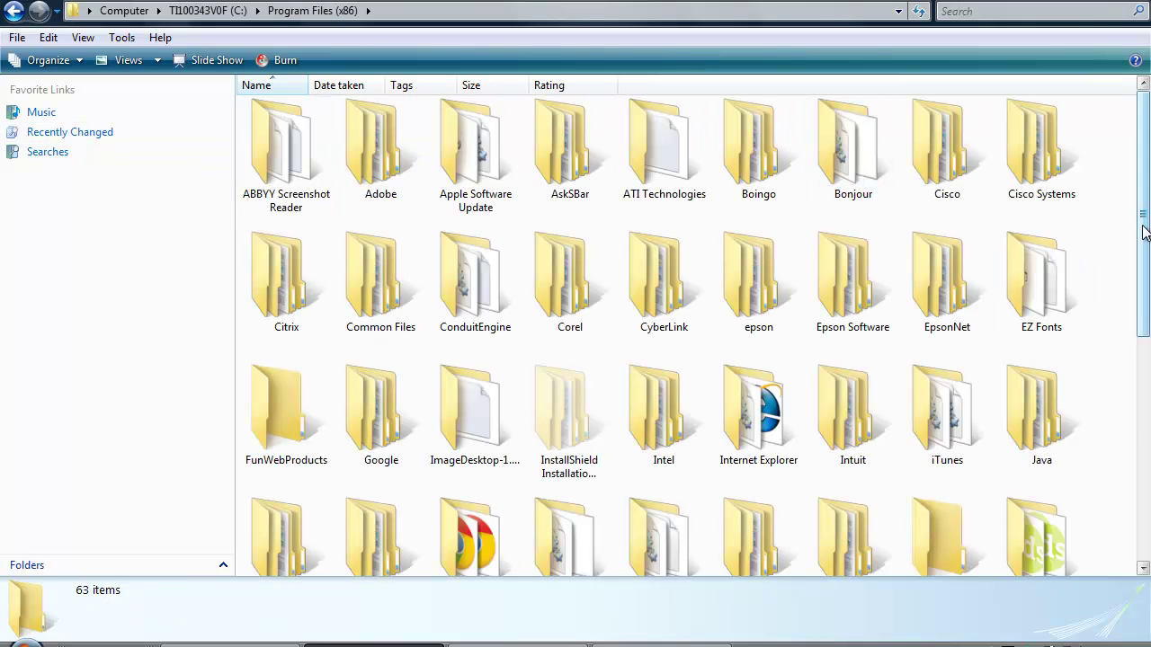
scroll(915, 214, "down", 3)
double_click(1000, 268)
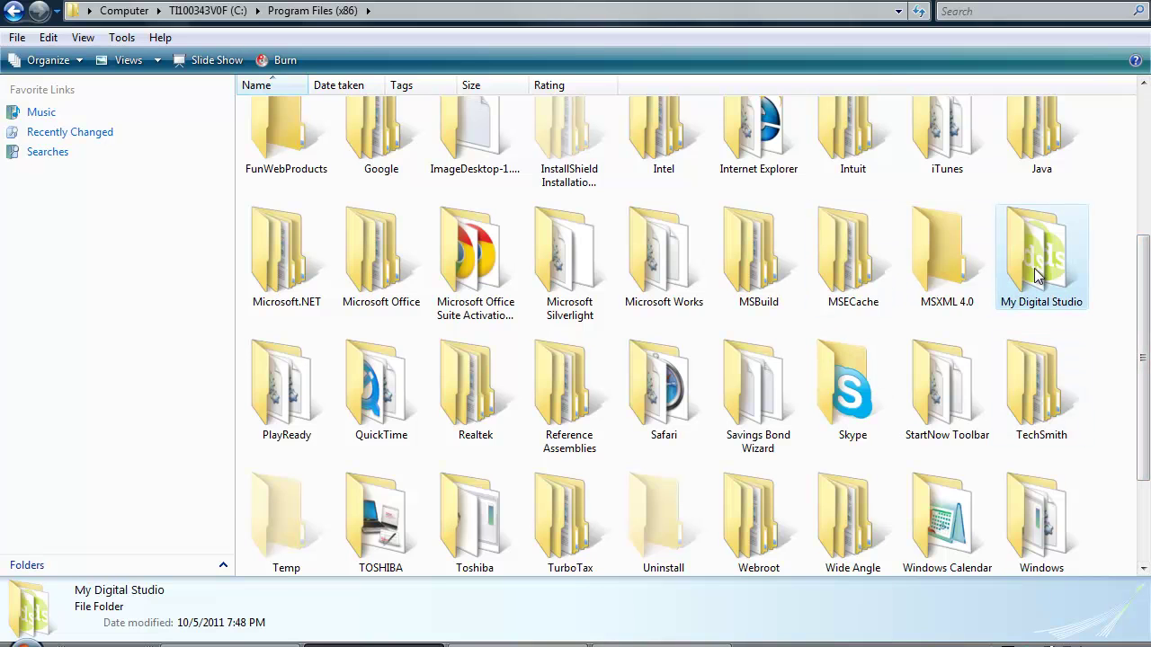
double_click(476, 153)
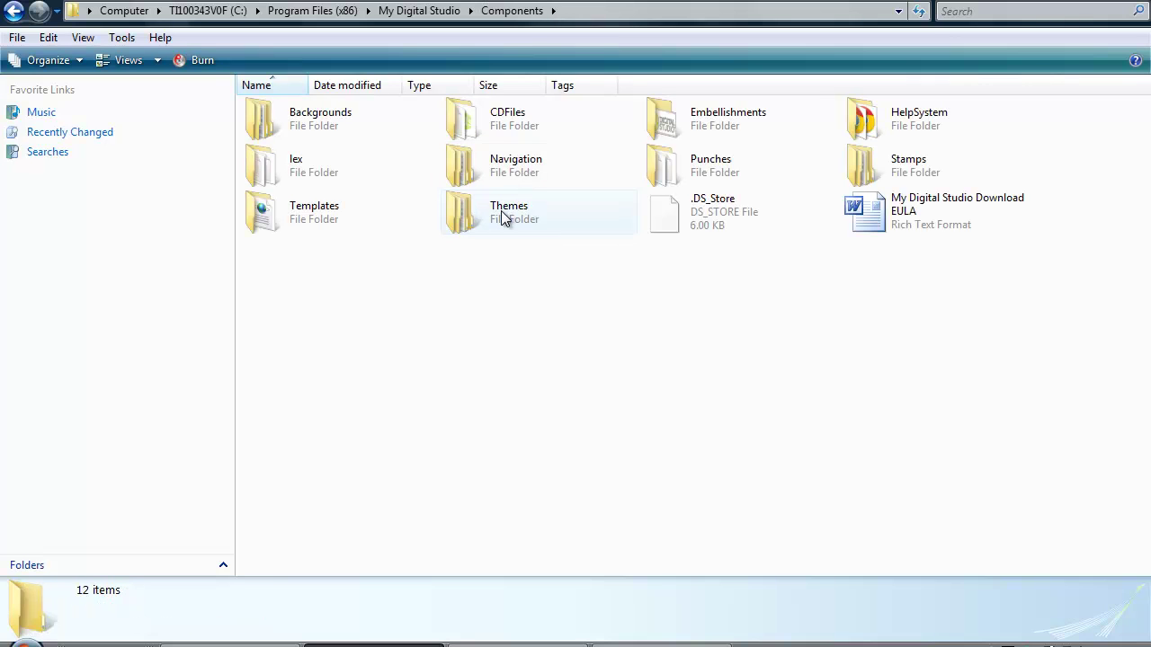
In Themes, under Landscape and Designer, open the objects folder of the Home for the Holidays 5x3.5 invite postcard designer template.
mouse_move(504, 219)
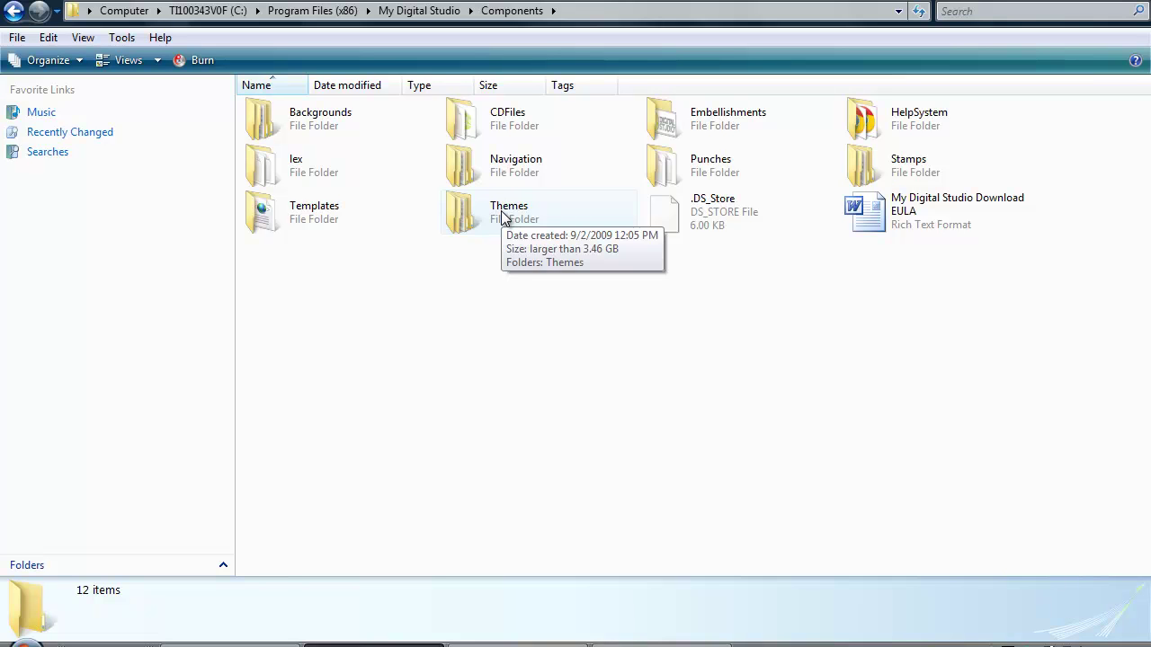
double_click(503, 217)
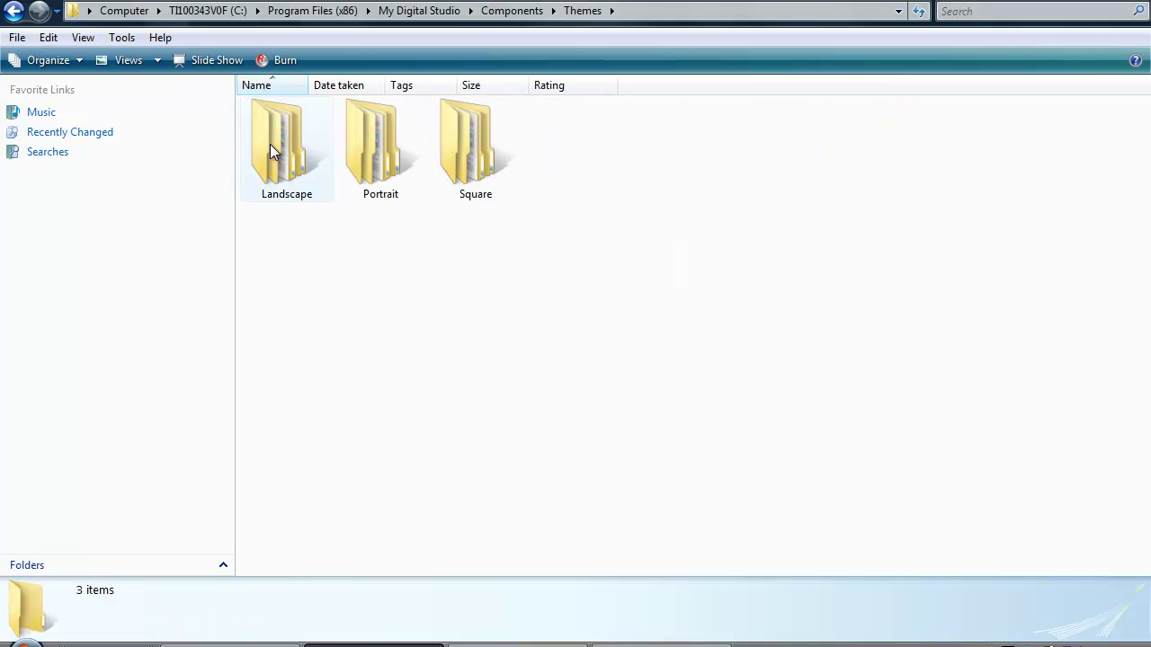
double_click(270, 144)
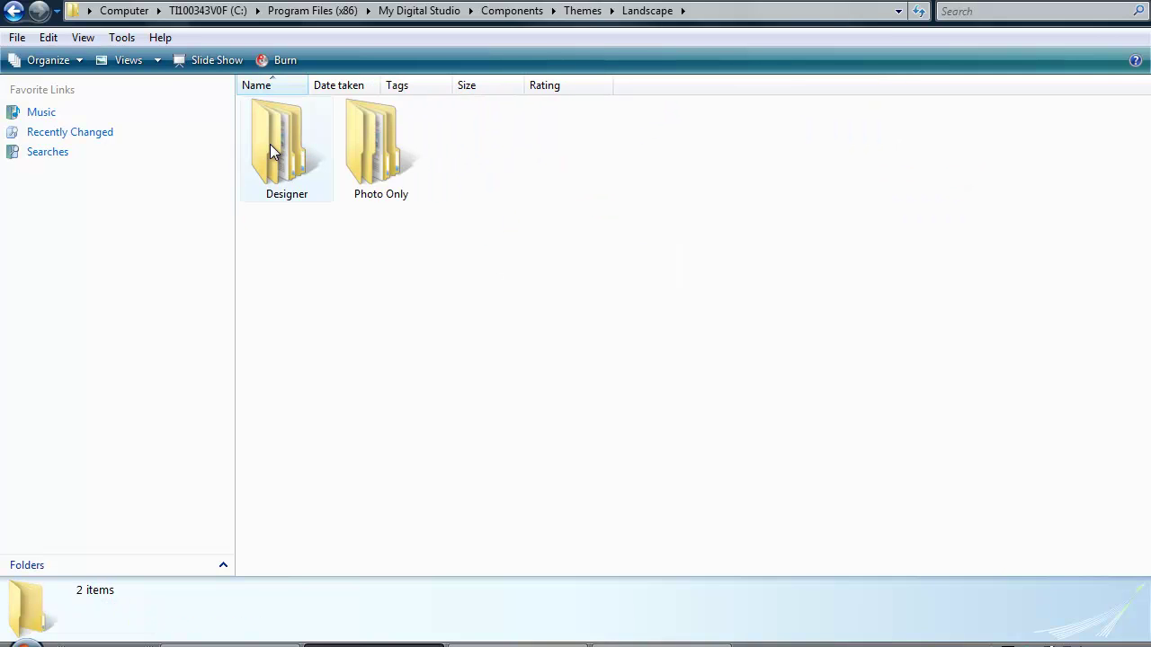
double_click(275, 148)
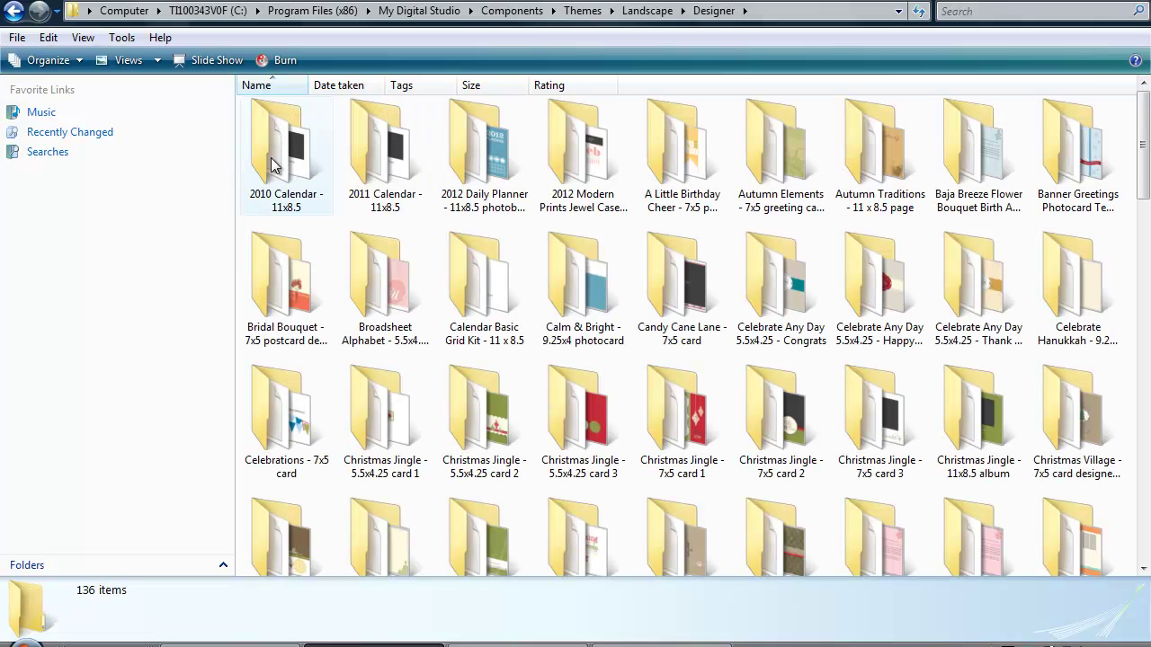
left_click_drag(1140, 175, 1144, 282)
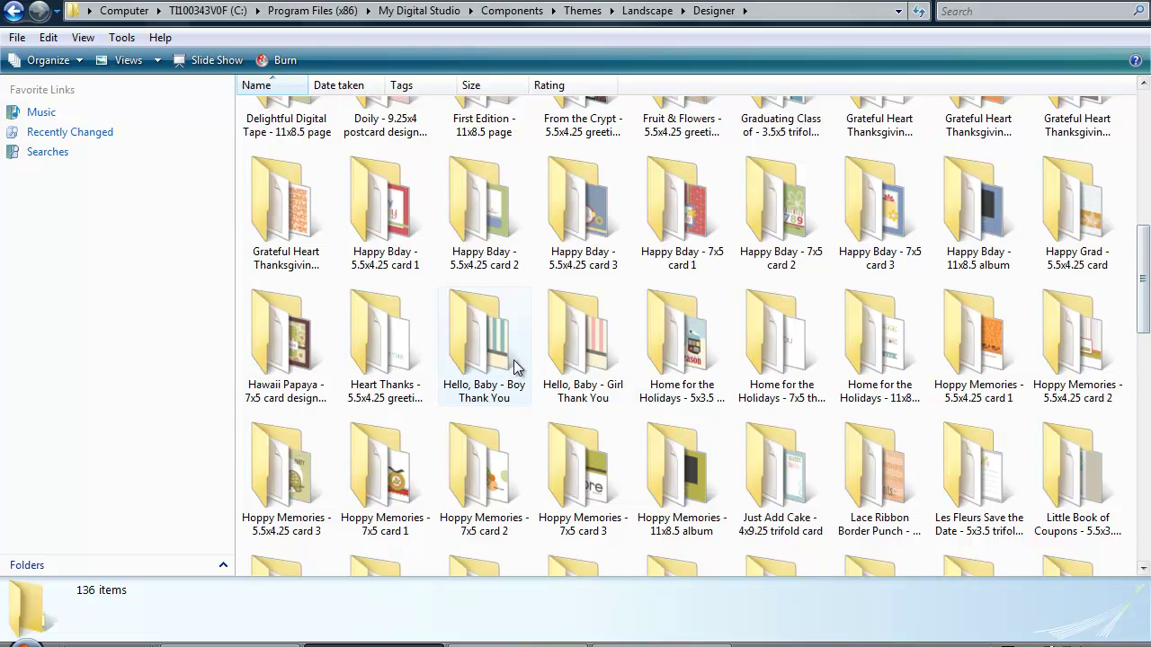
double_click(693, 354)
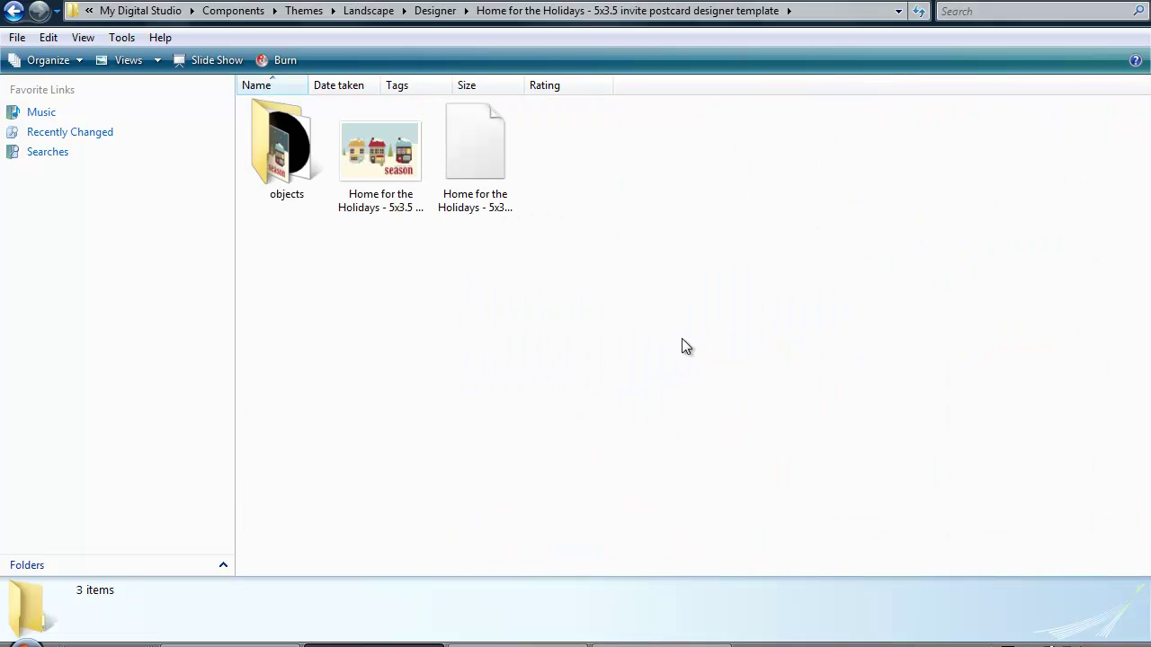
double_click(280, 151)
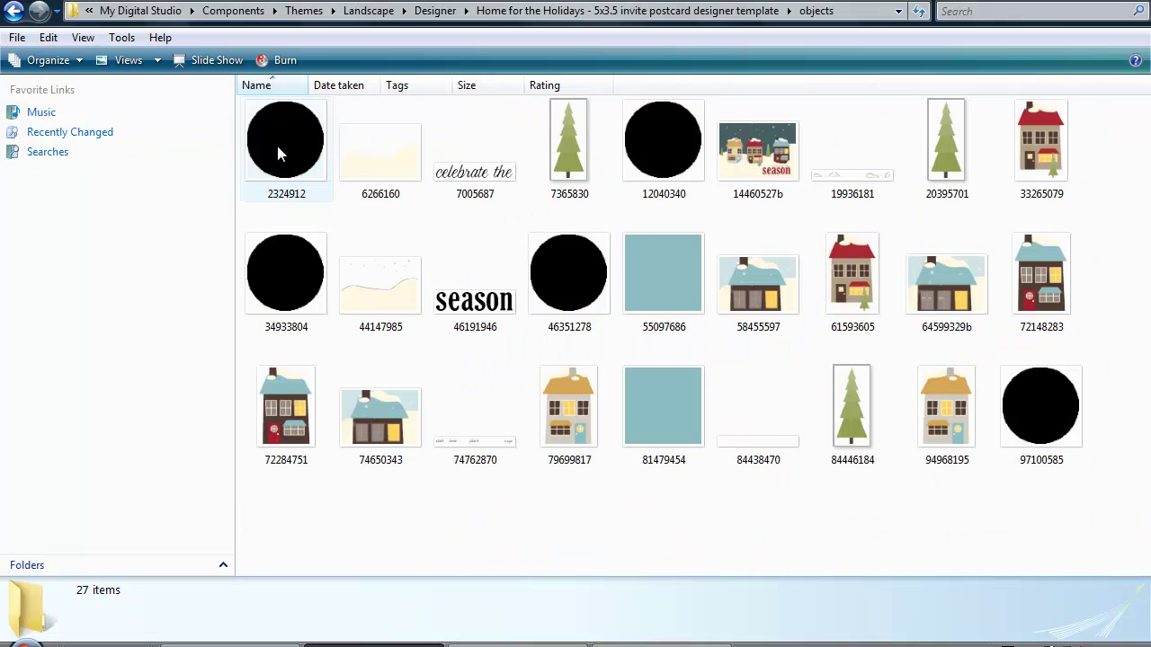
Copy all image files in the objects folder, from 2324912 through 97100585.
left_click(277, 148)
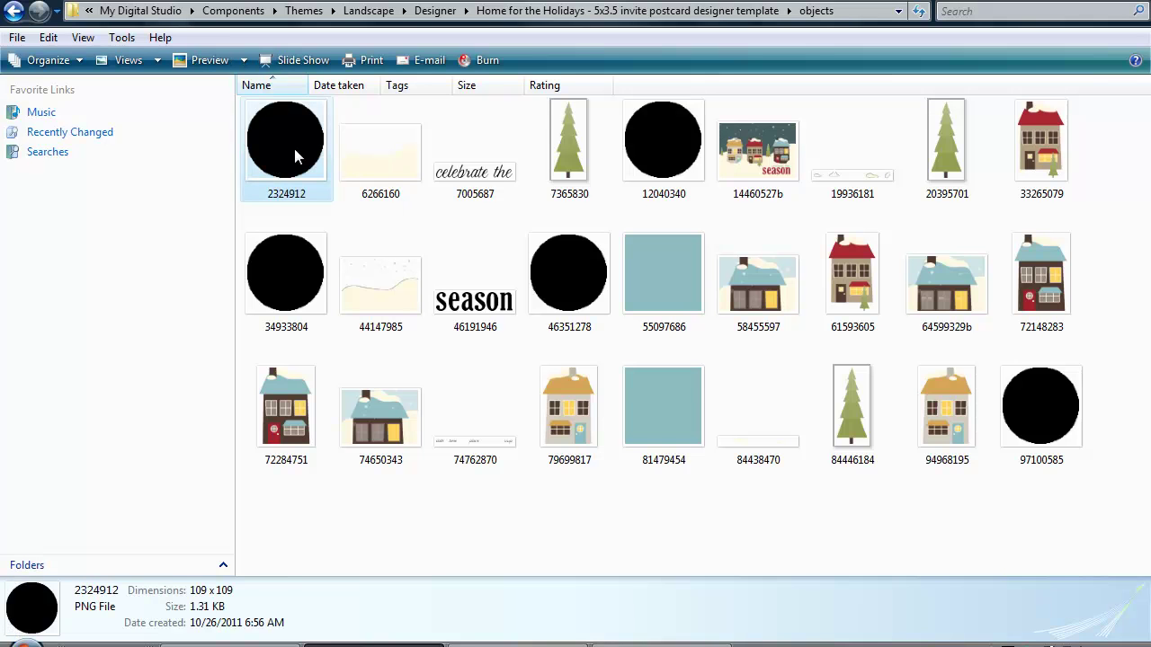
left_click(1054, 414, "shift")
right_click(1054, 413)
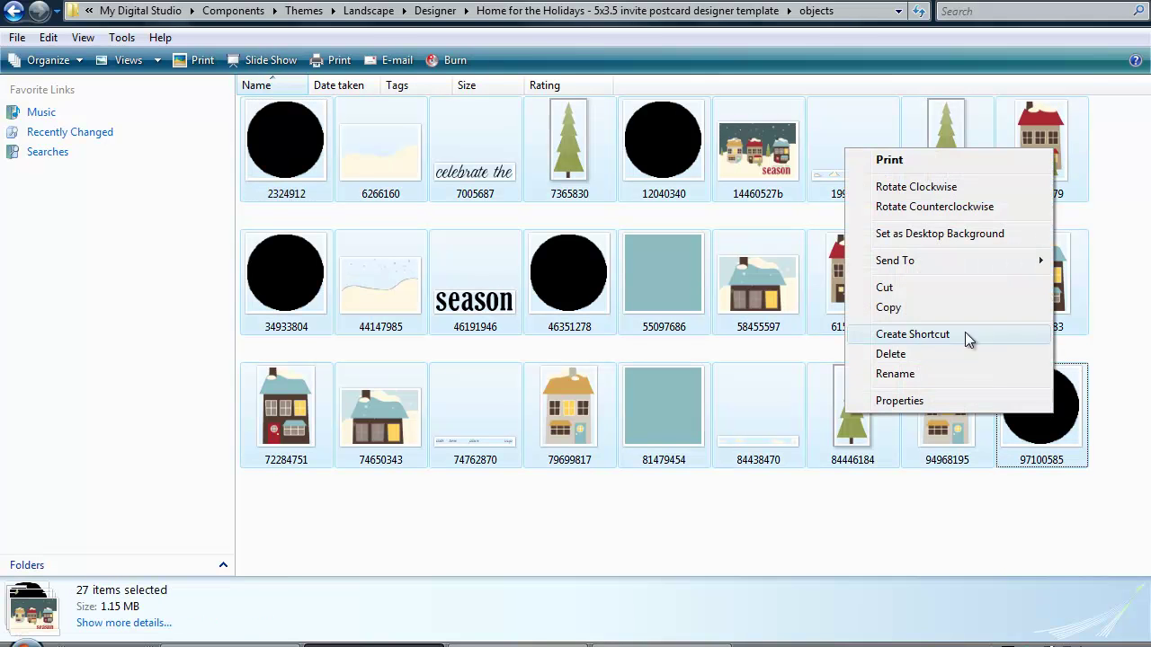
left_click(933, 307)
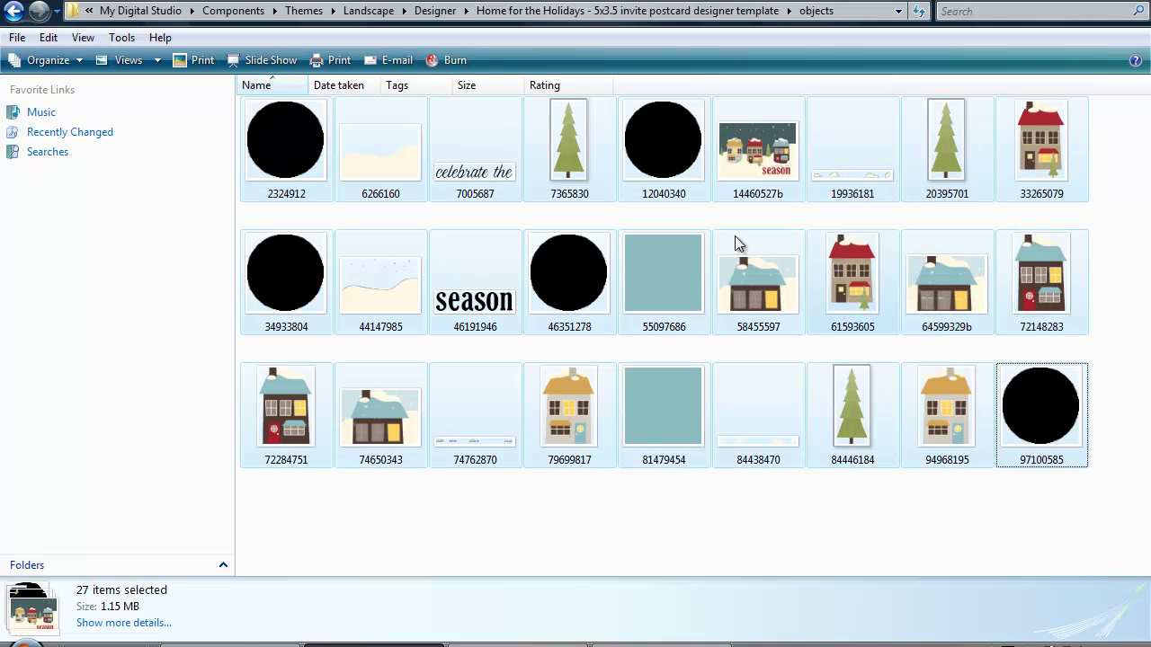
Return from the template's objects folder to the Components folder.
left_click(14, 12)
left_click(14, 12)
left_click(14, 13)
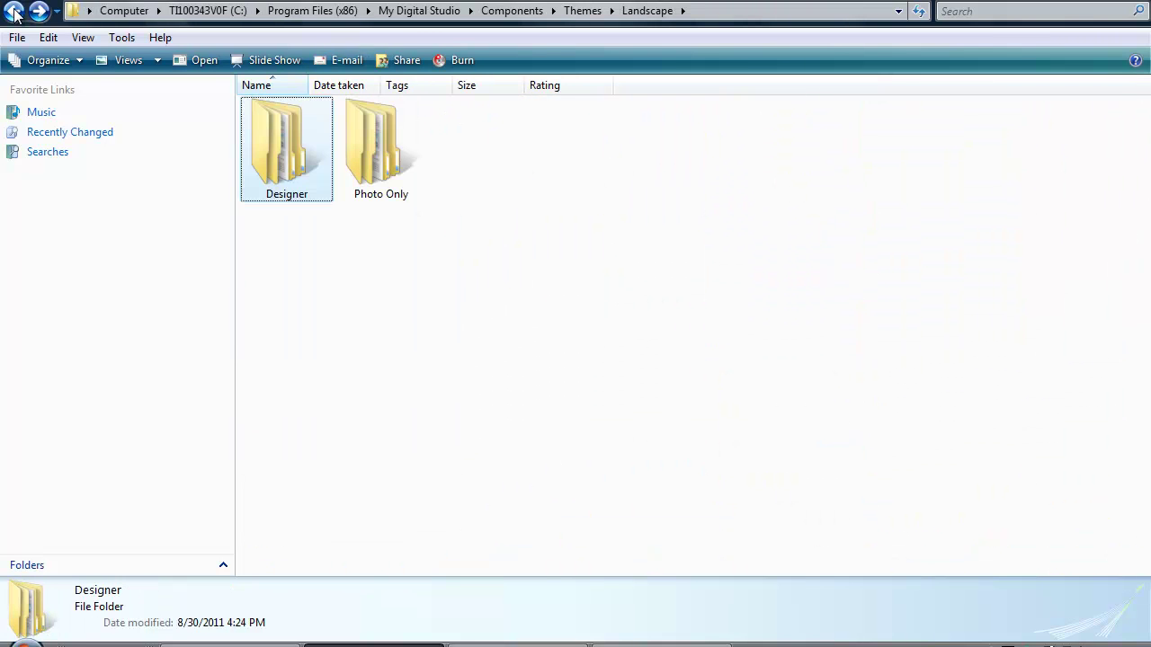
left_click(13, 12)
left_click(14, 12)
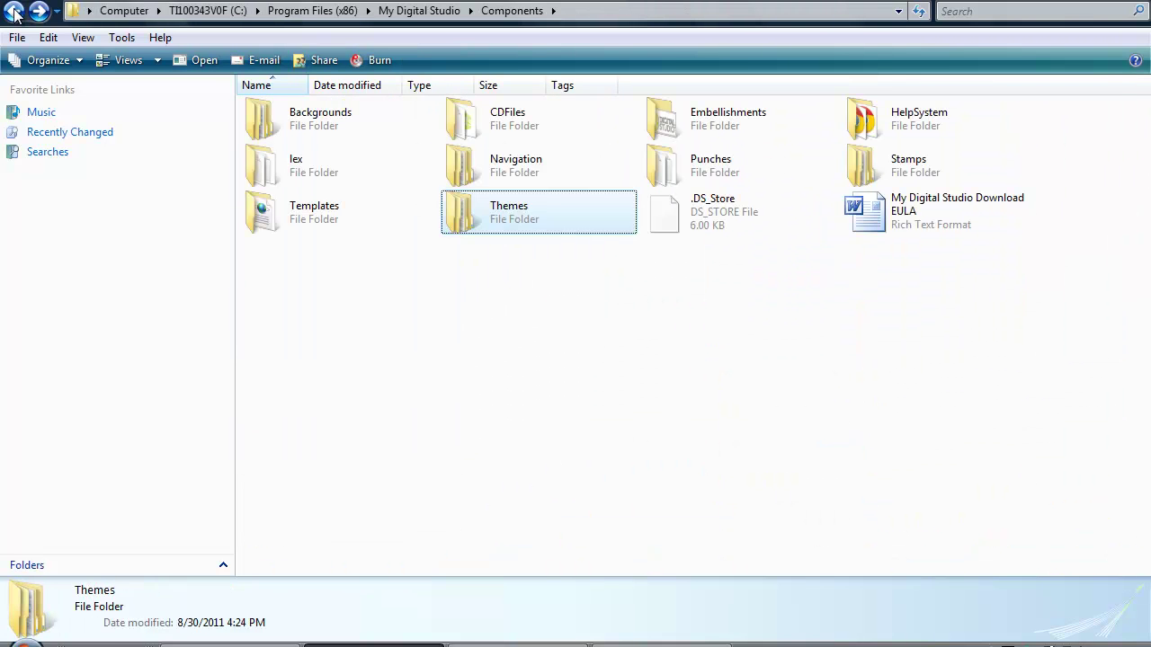
left_click(14, 13)
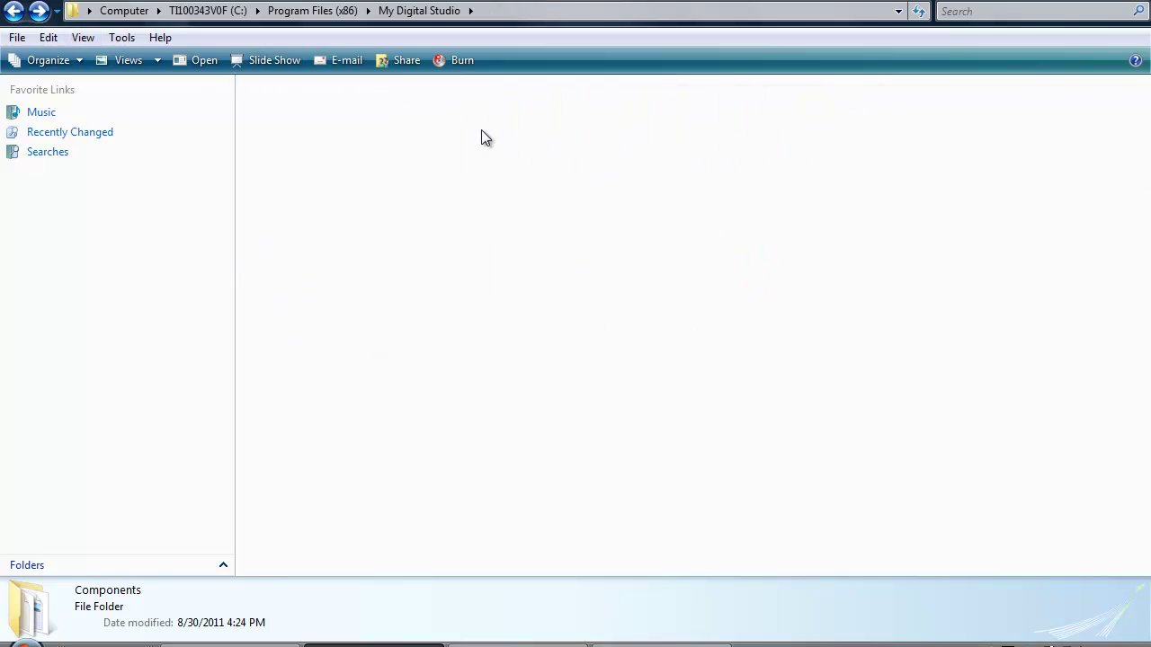
Open the Home for the Holidays - embellishments folder under Embellishments and _Designer Kits, and show the end of its file list.
double_click(745, 122)
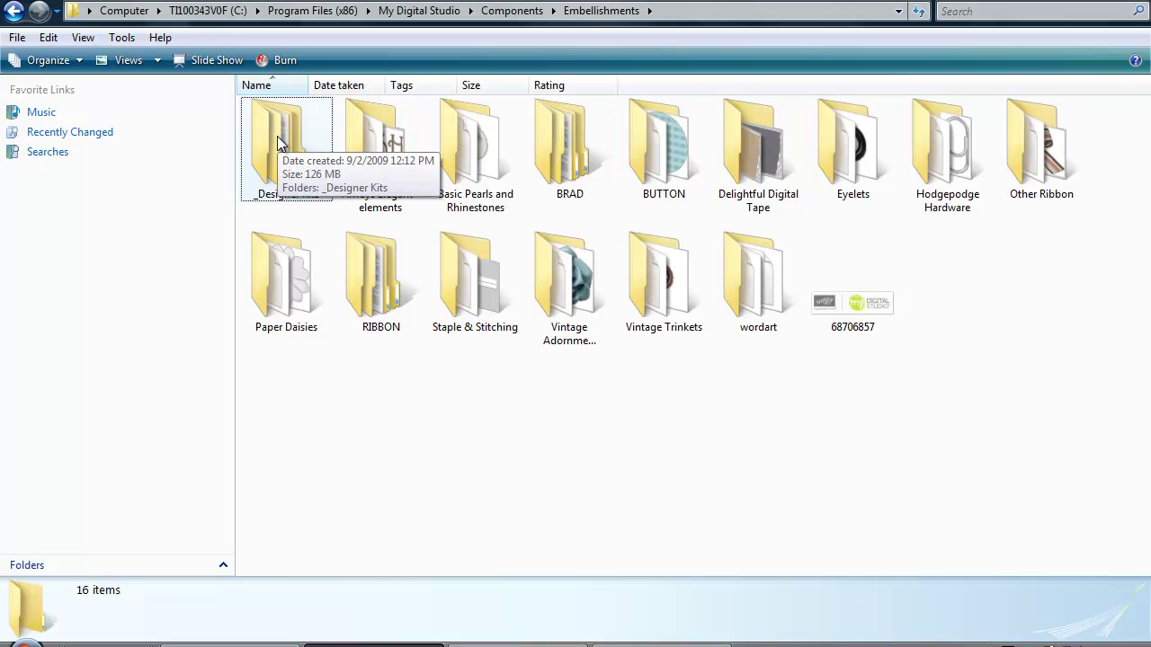
double_click(277, 136)
left_click_drag(1144, 171, 1147, 250)
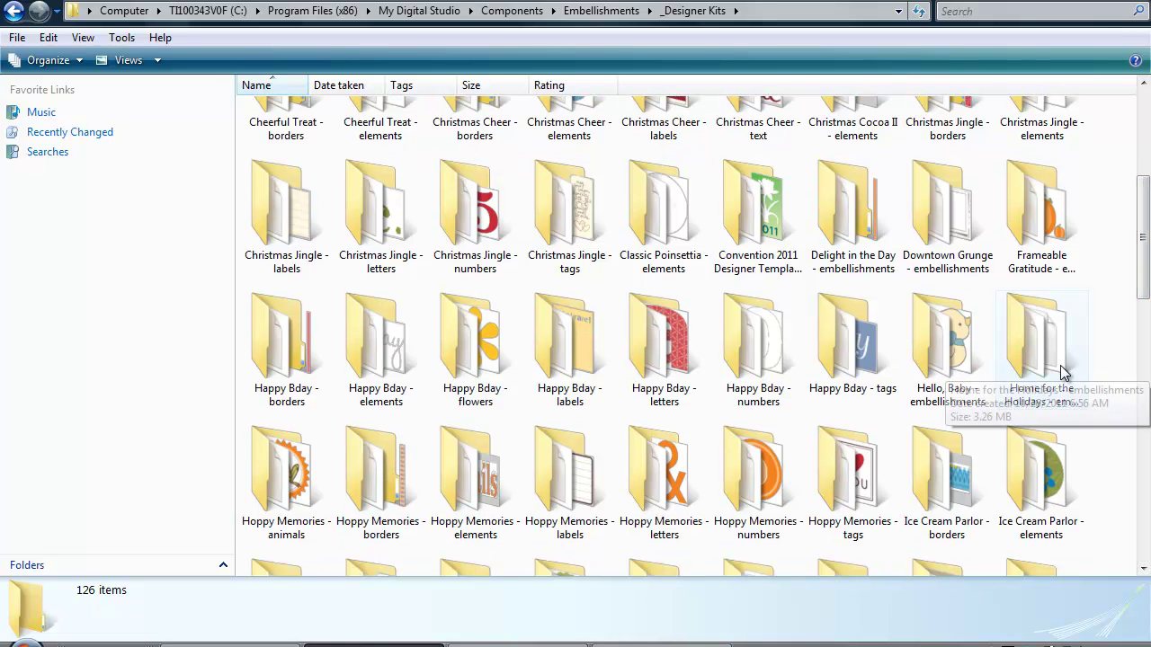
double_click(1052, 348)
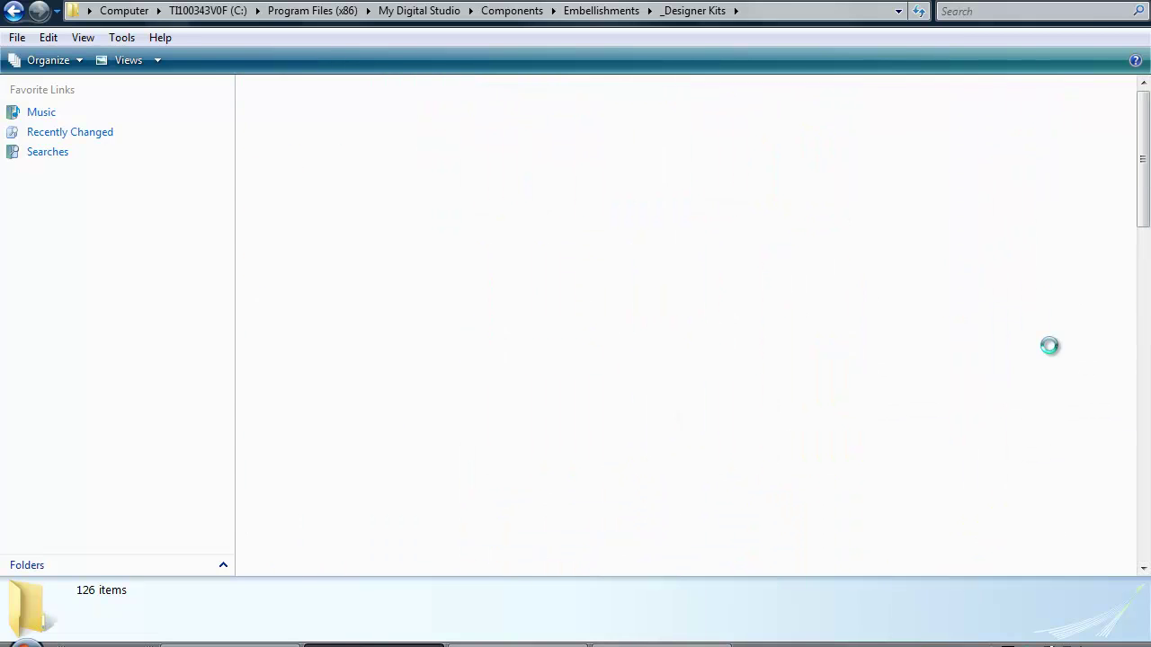
left_click_drag(1146, 208, 1147, 537)
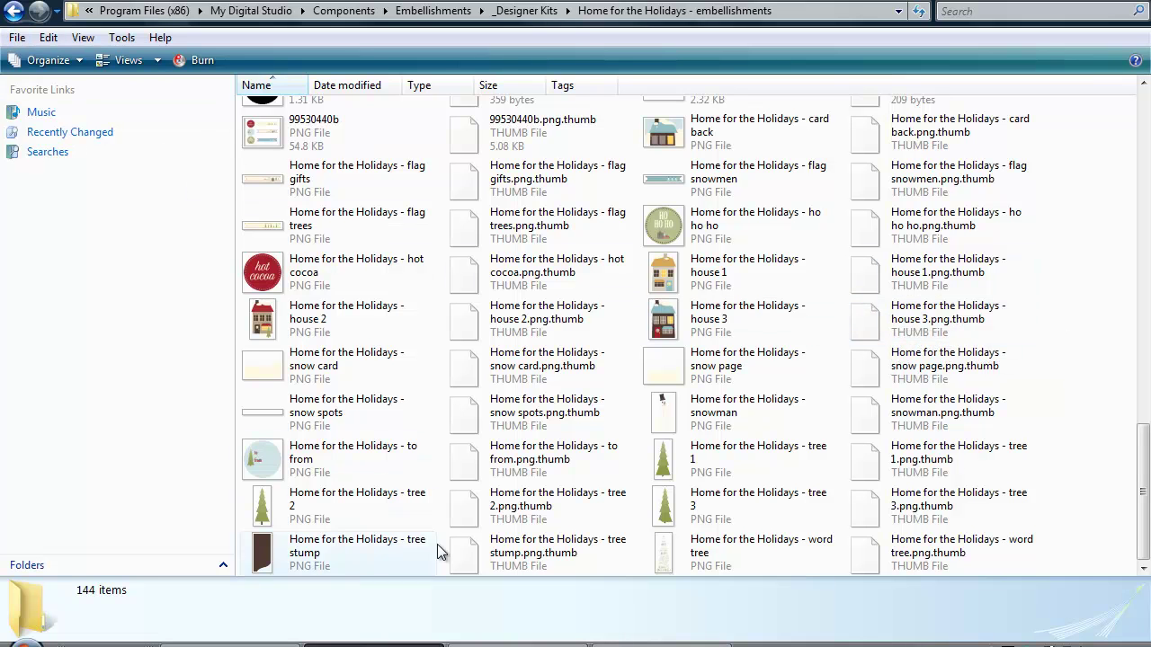
Switch to My Digital Studio, load the Home for the Holidays - embellishments category, and browse its images.
left_click(270, 644)
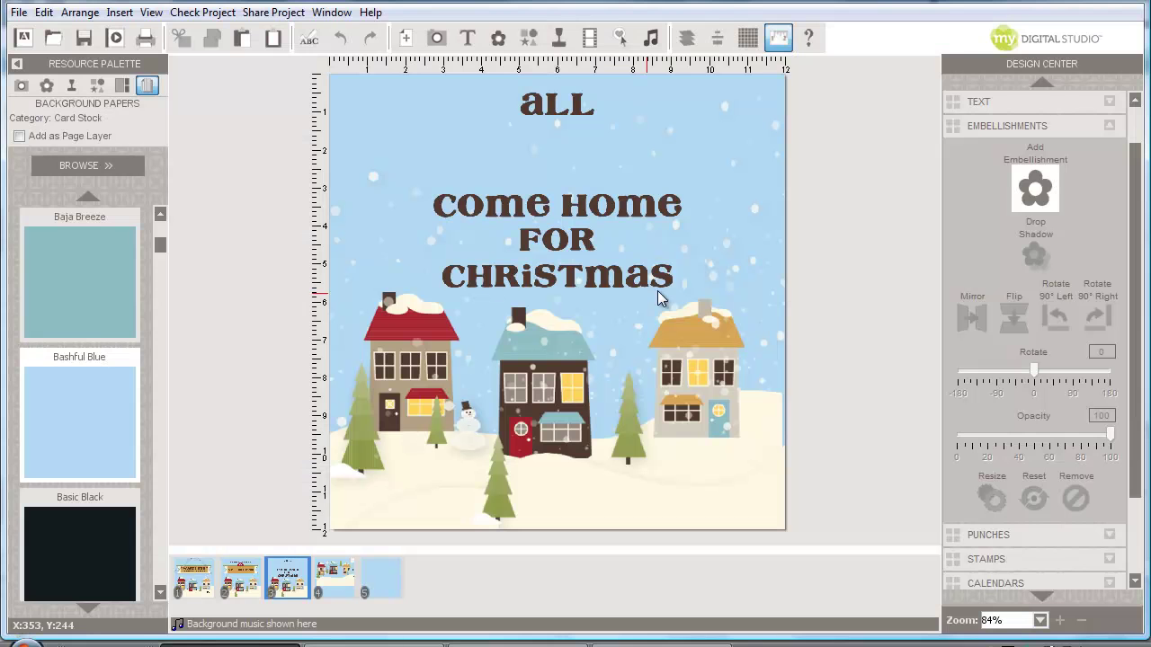
left_click(47, 85)
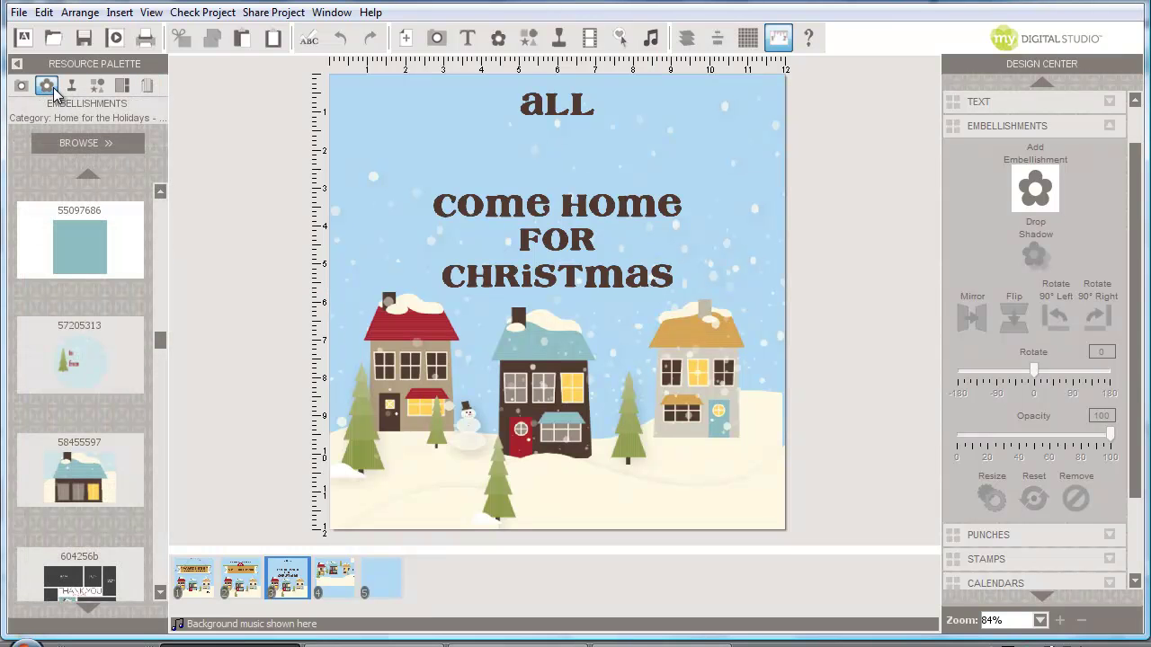
left_click(82, 152)
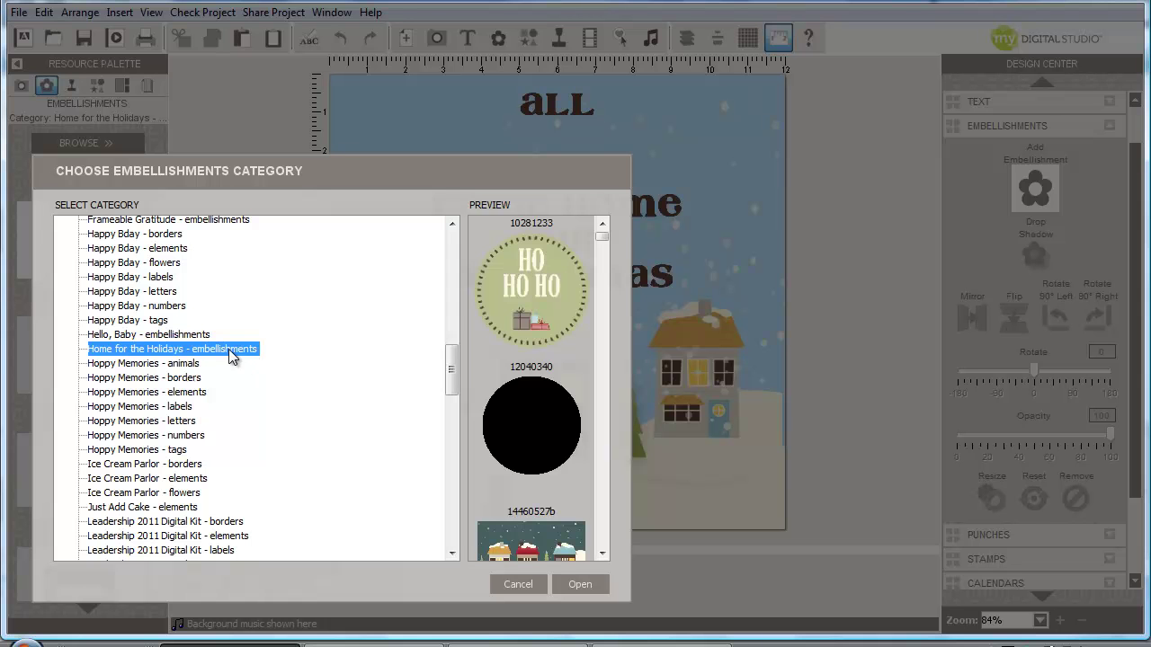
left_click(580, 585)
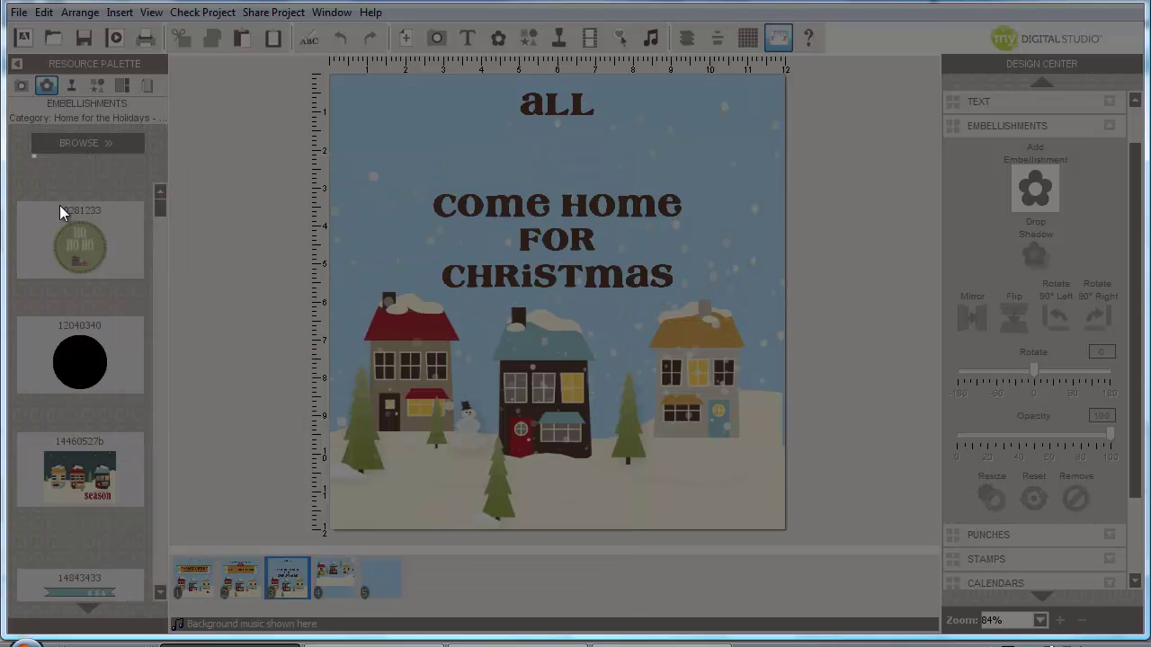
scroll(159, 217, "down", 1)
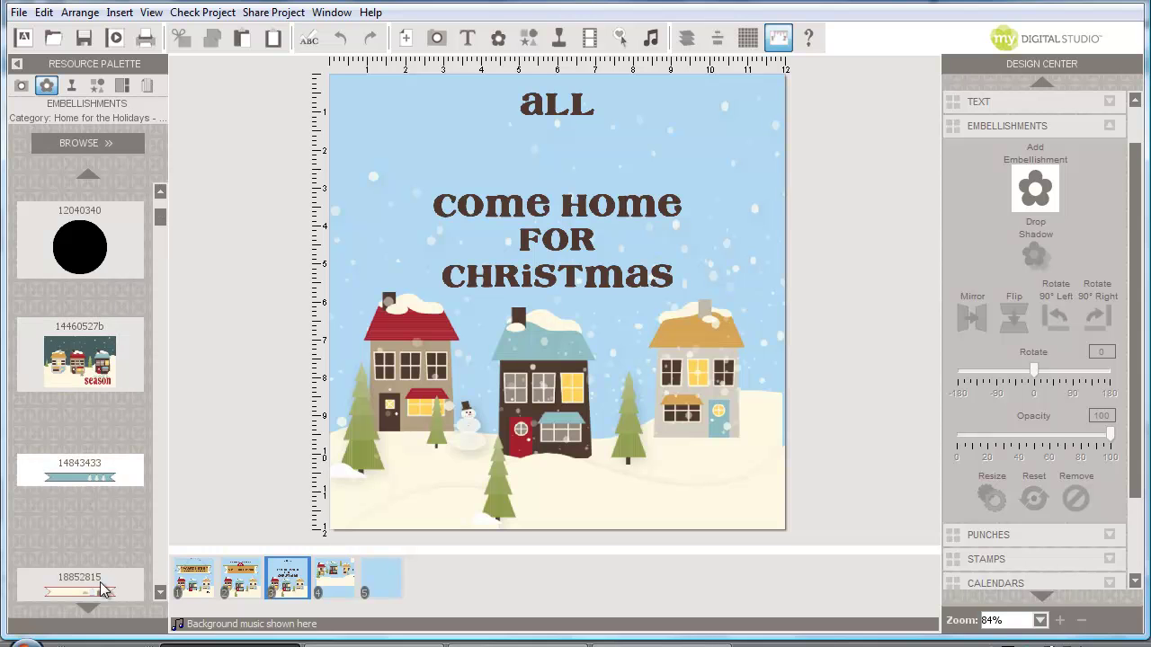
left_click_drag(155, 214, 159, 233)
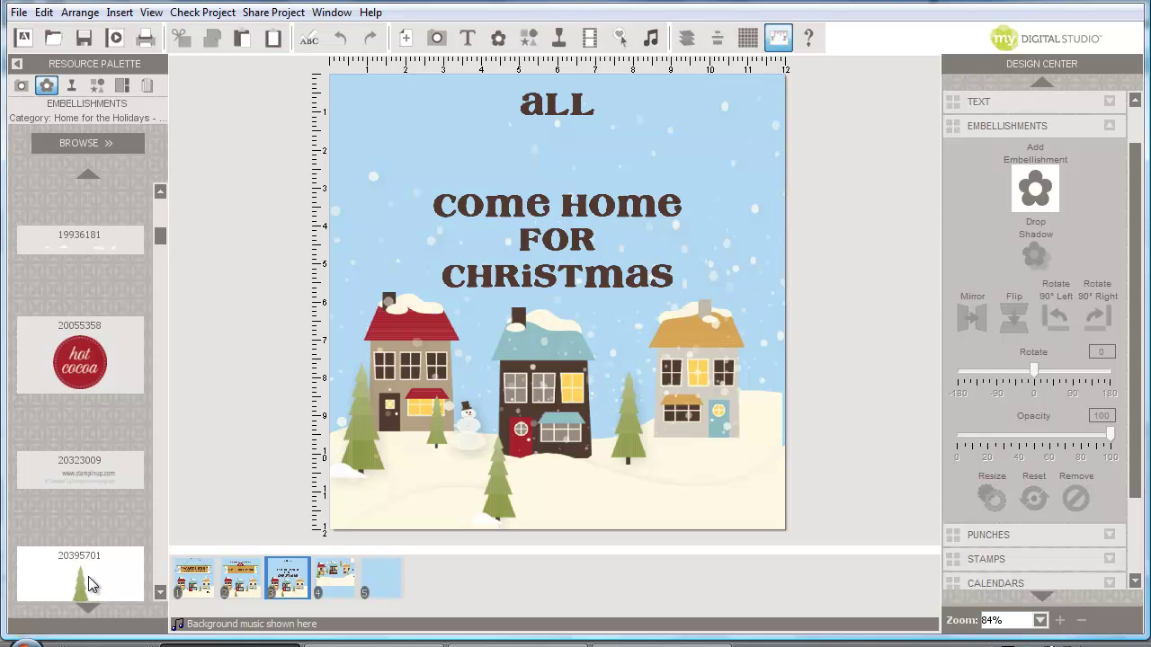
View the blank page 5 with the background papers, and return to page 4 with the embellishments shown.
left_click(374, 575)
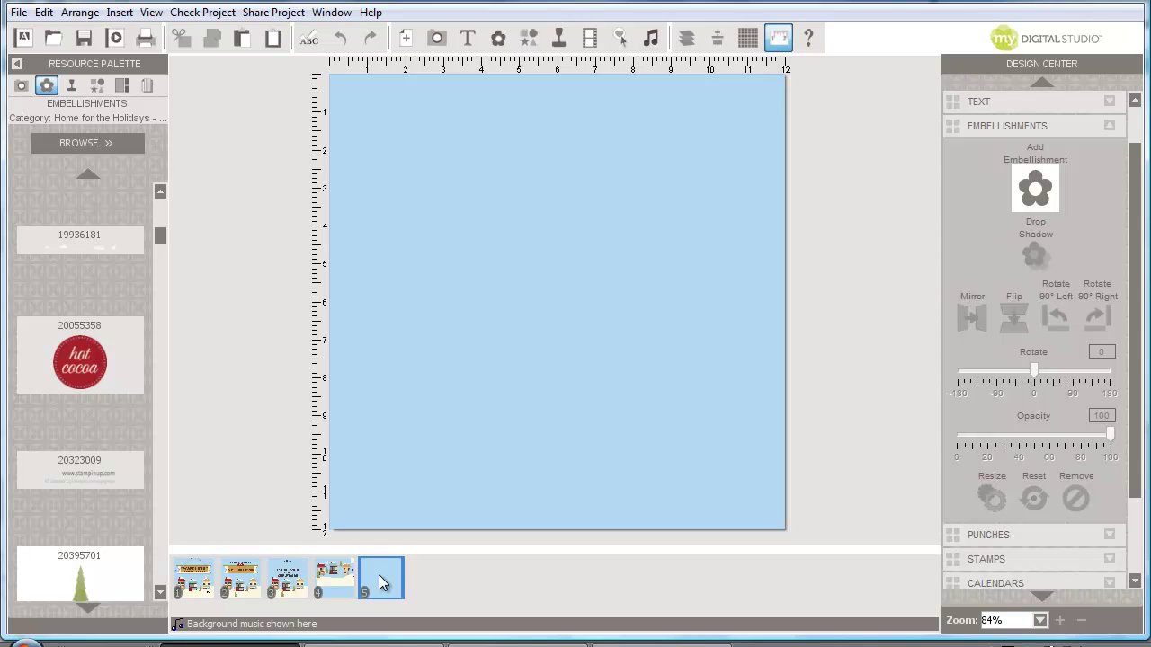
left_click(147, 85)
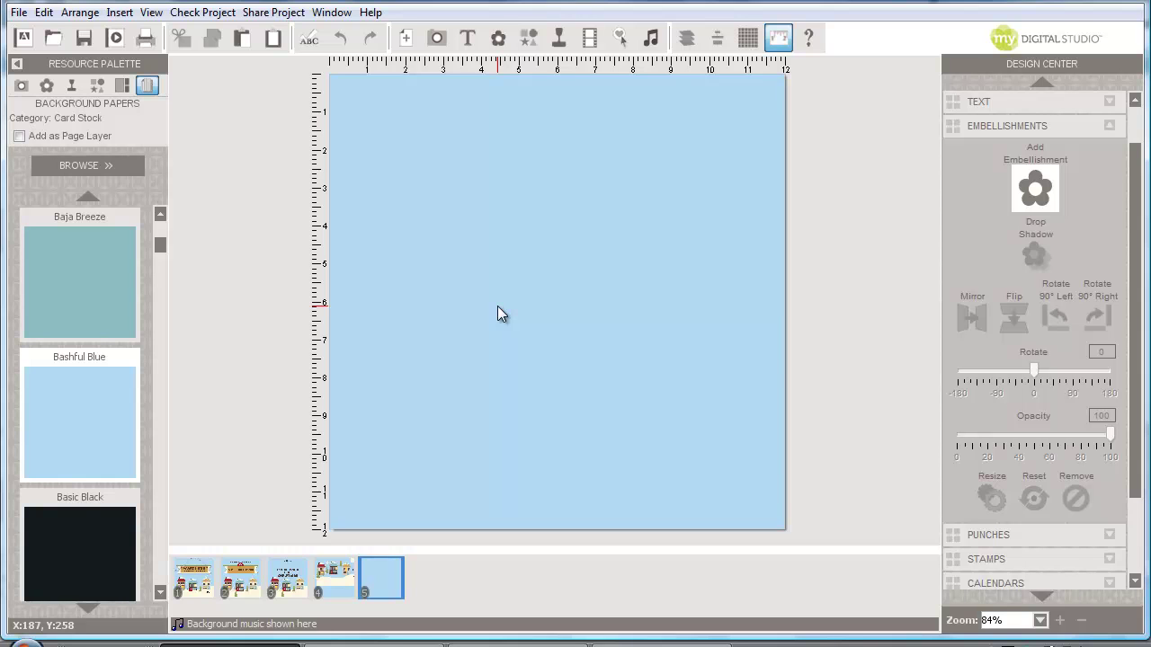
left_click(333, 579)
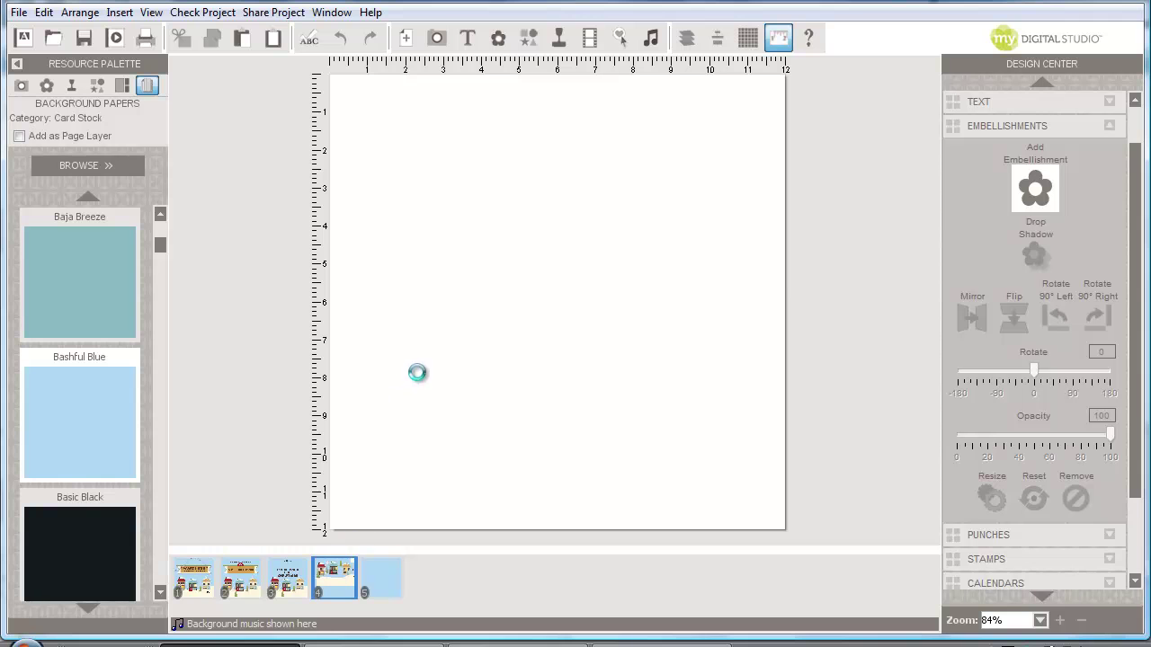
left_click(46, 87)
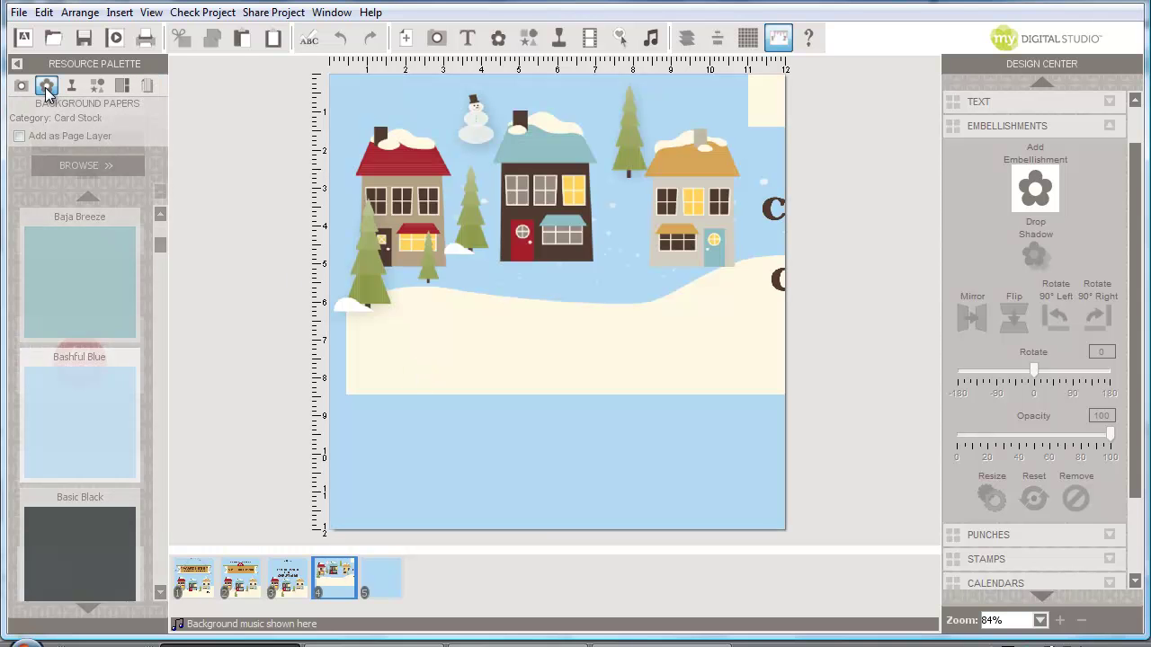
Place the red-roofed house embellishment 33265079 on page 4's lower half, enlarge it despite the pixelation warning, and cut it from the page.
left_click_drag(158, 235, 161, 273)
scroll(158, 221, "up", 1)
left_click_drag(84, 376, 482, 423)
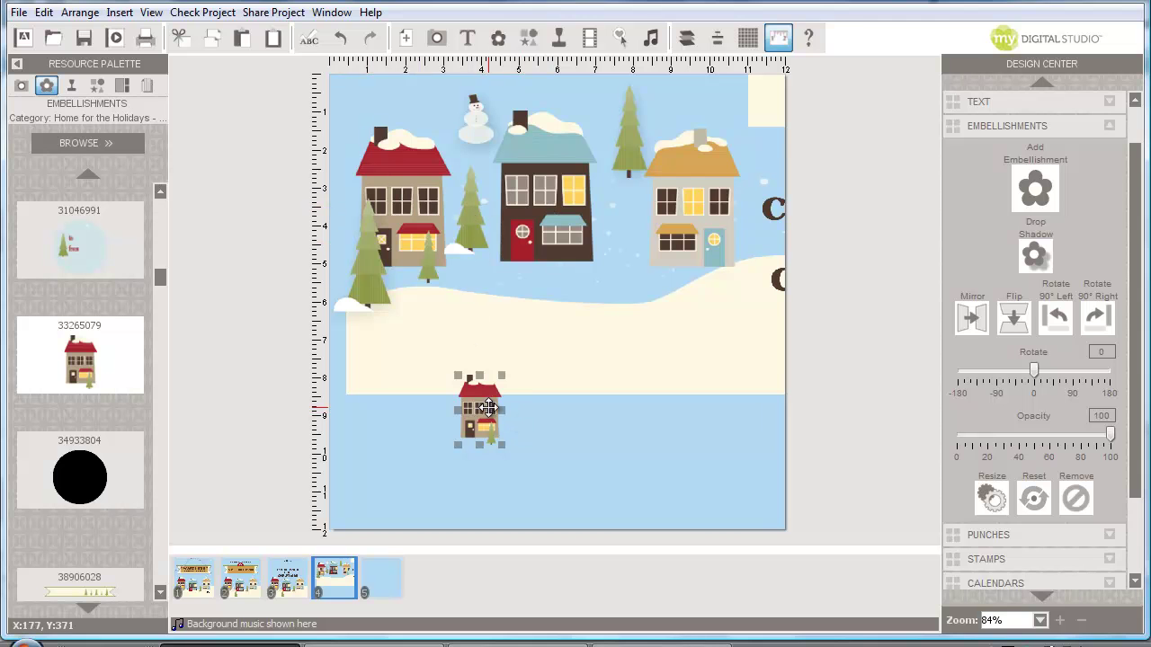
left_click_drag(501, 375, 587, 325)
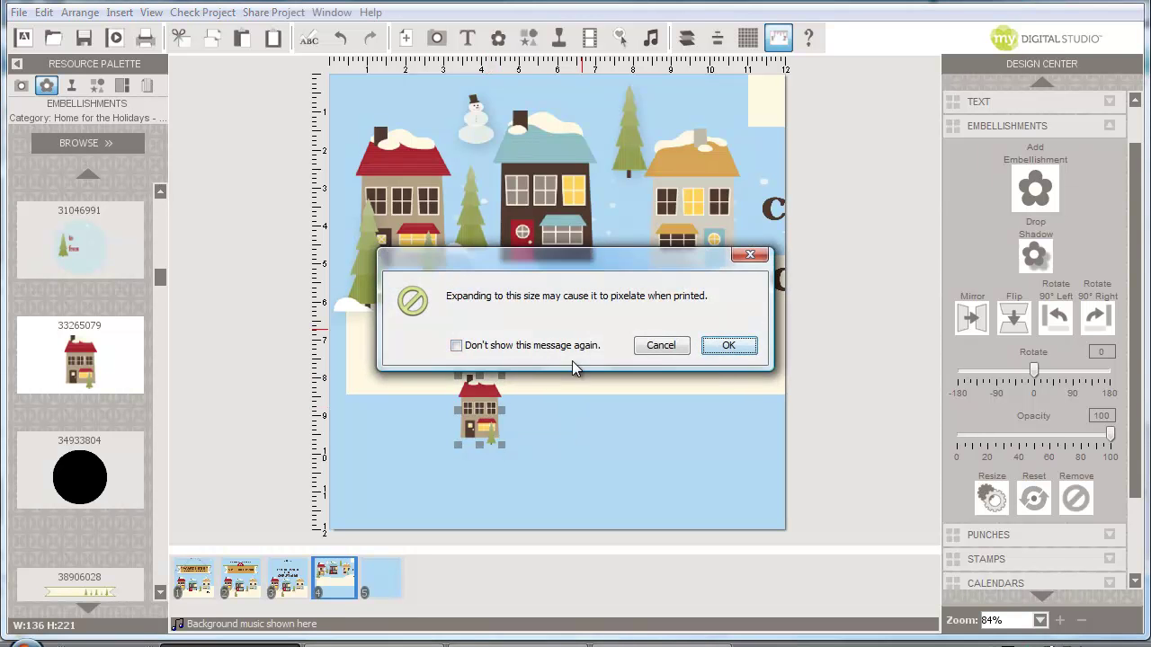
left_click(751, 348)
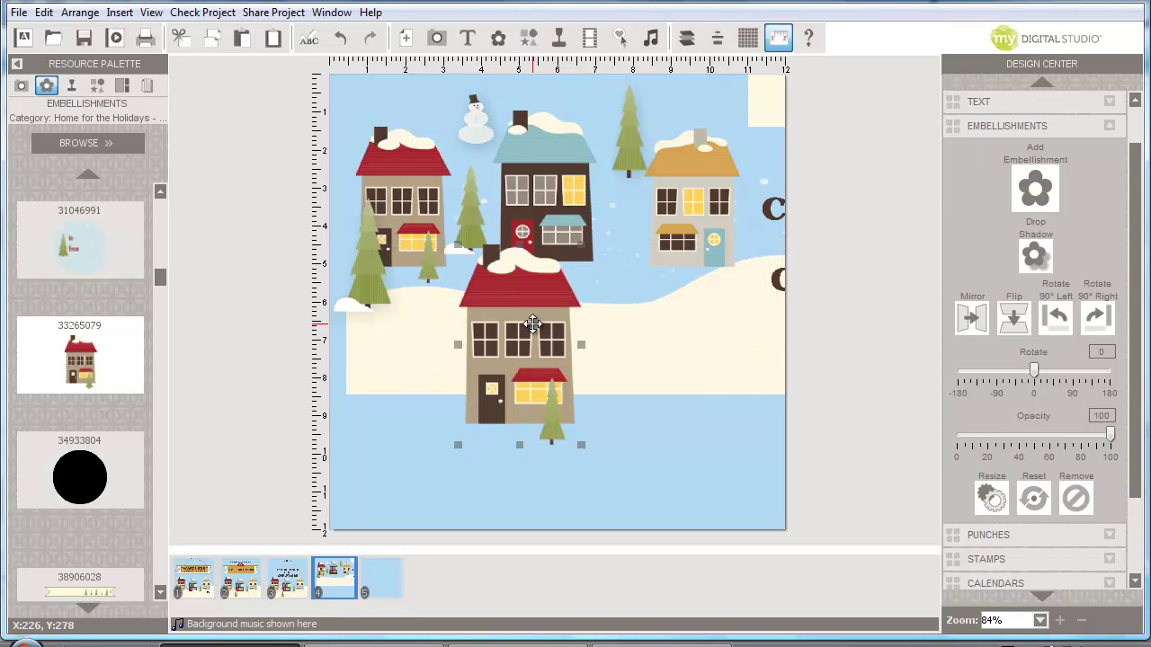
right_click(532, 324)
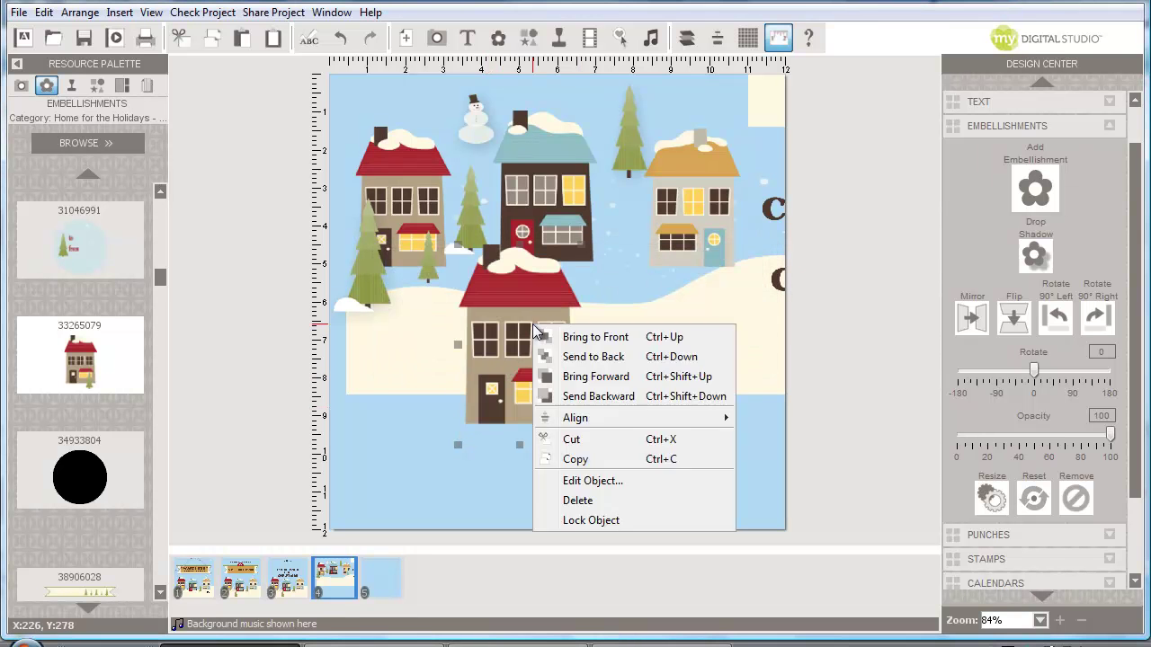
left_click(572, 438)
Move the large snow hill on page 4 down to the page's lower edge.
left_click(419, 345)
left_click_drag(419, 344, 403, 470)
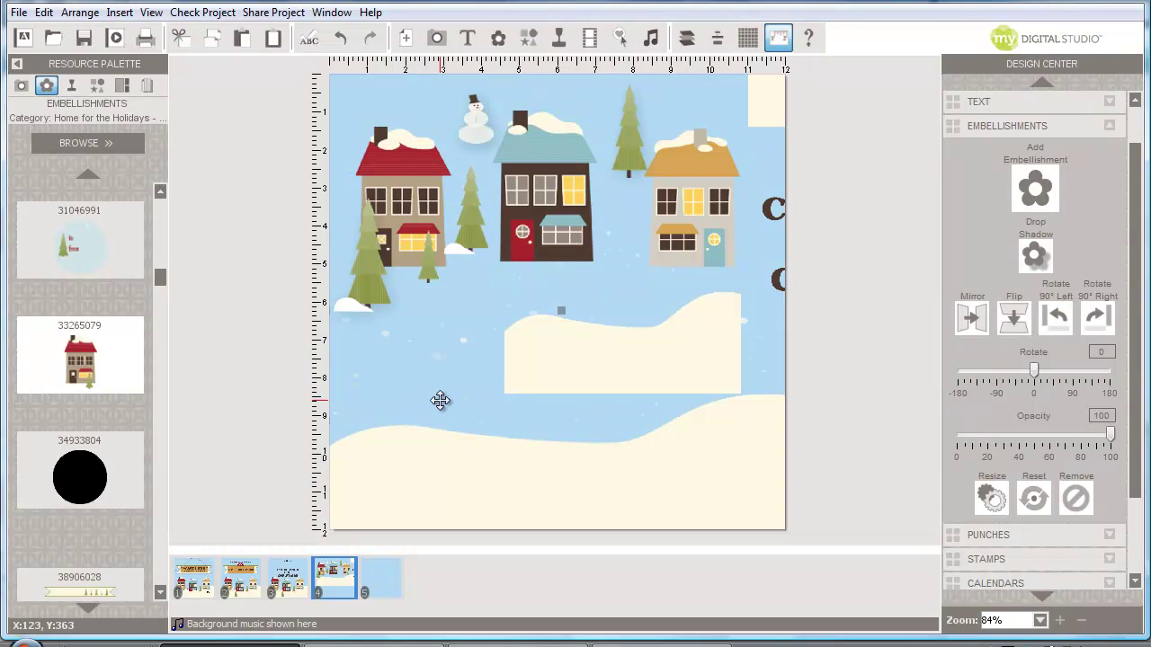
Move the smaller snow hill down to the lower right of page 4, overlapping the large snow hill.
mouse_move(634, 468)
left_mouse_down()
mouse_move(542, 453)
mouse_move(620, 465)
left_mouse_up()
left_click(680, 341)
left_click_drag(693, 402, 723, 422)
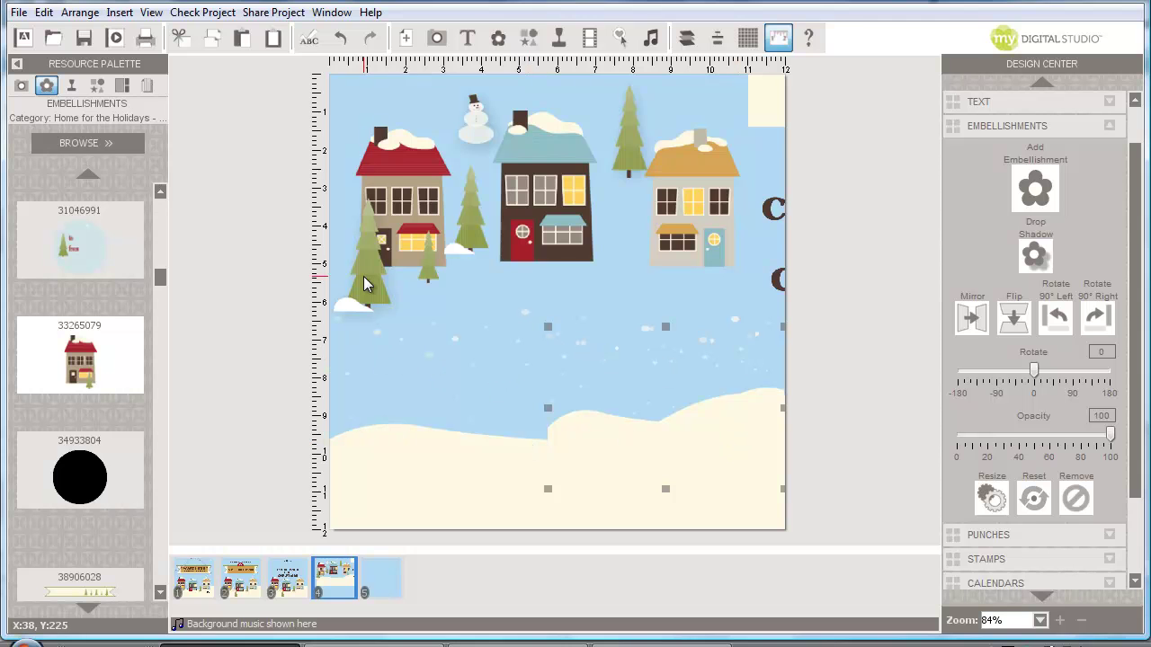
Move the large tree down onto the snow at the page's lower left and review and accept its drop shadow properties.
left_click_drag(368, 260, 374, 397)
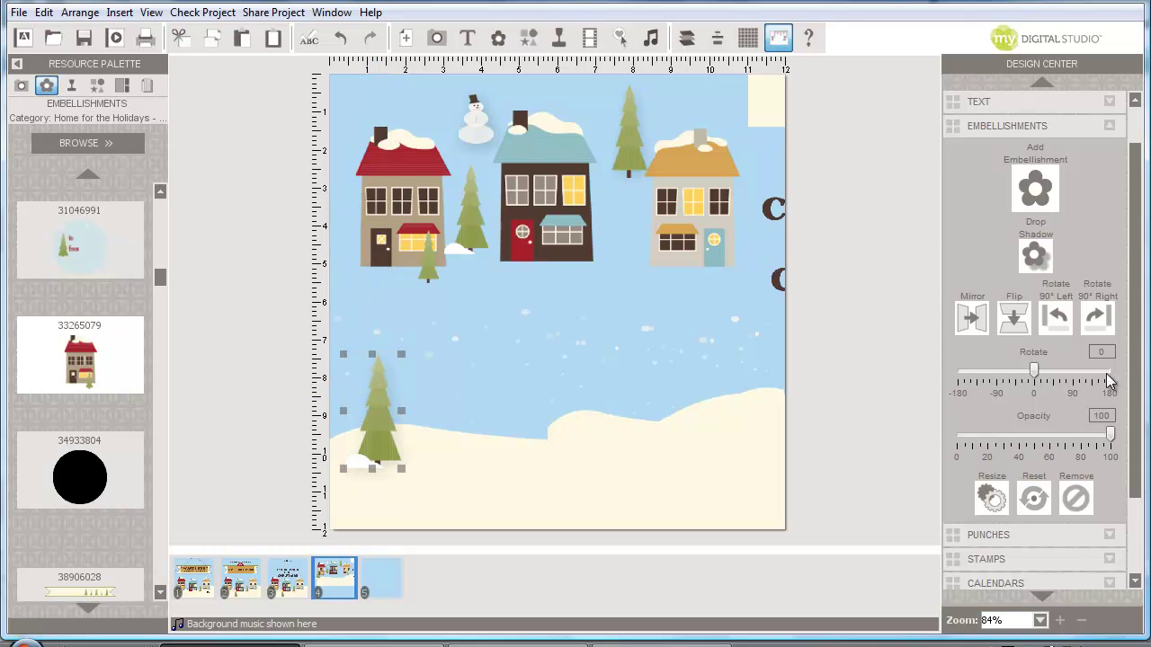
left_click(1035, 257)
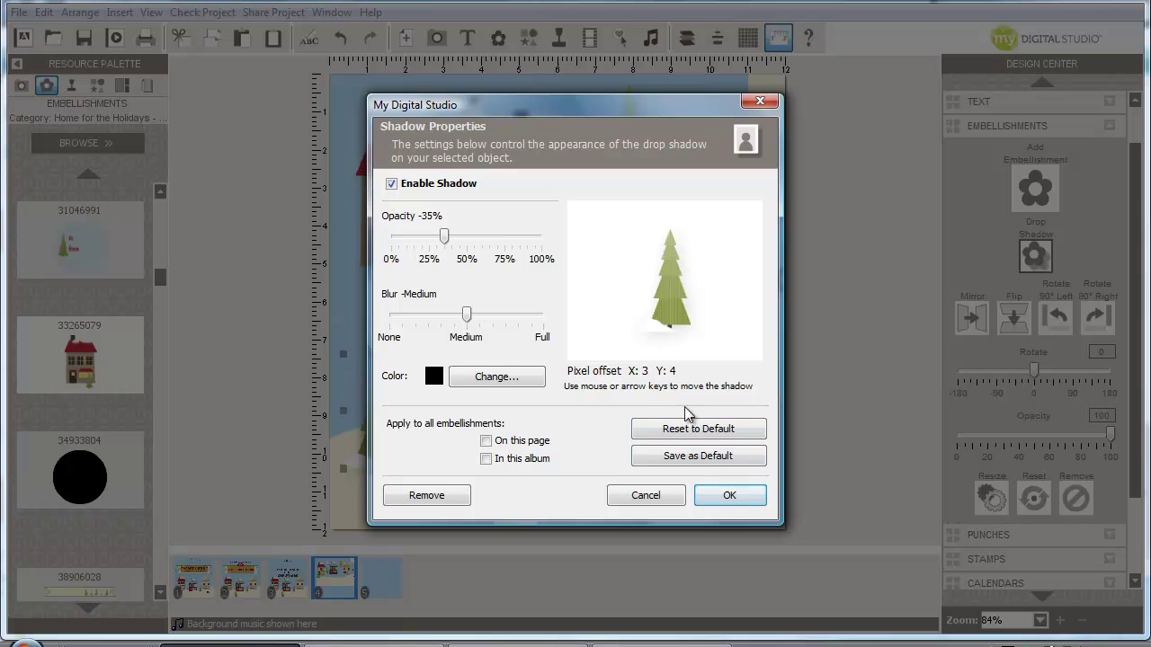
left_click(729, 496)
Move the red-, blue- and orange-roofed houses and the remaining trees down onto the snow hills, with trees between the houses.
left_click_drag(414, 220, 408, 330)
mouse_move(422, 378)
left_mouse_down()
mouse_move(420, 404)
mouse_move(419, 384)
left_mouse_up()
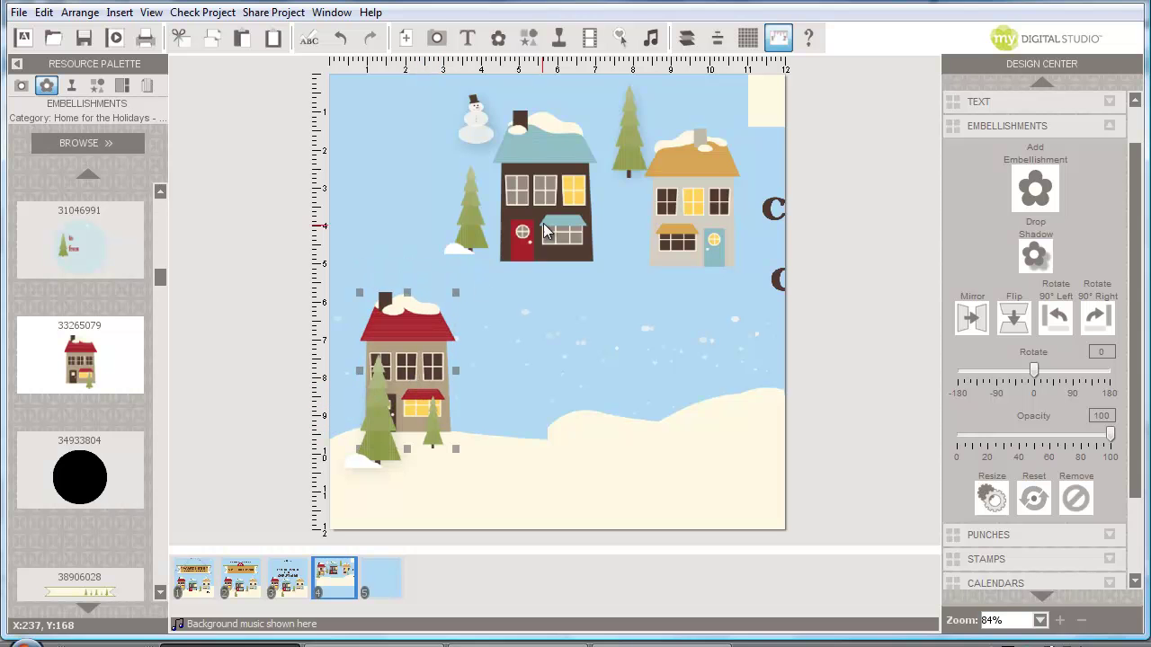
left_click_drag(471, 216, 469, 457)
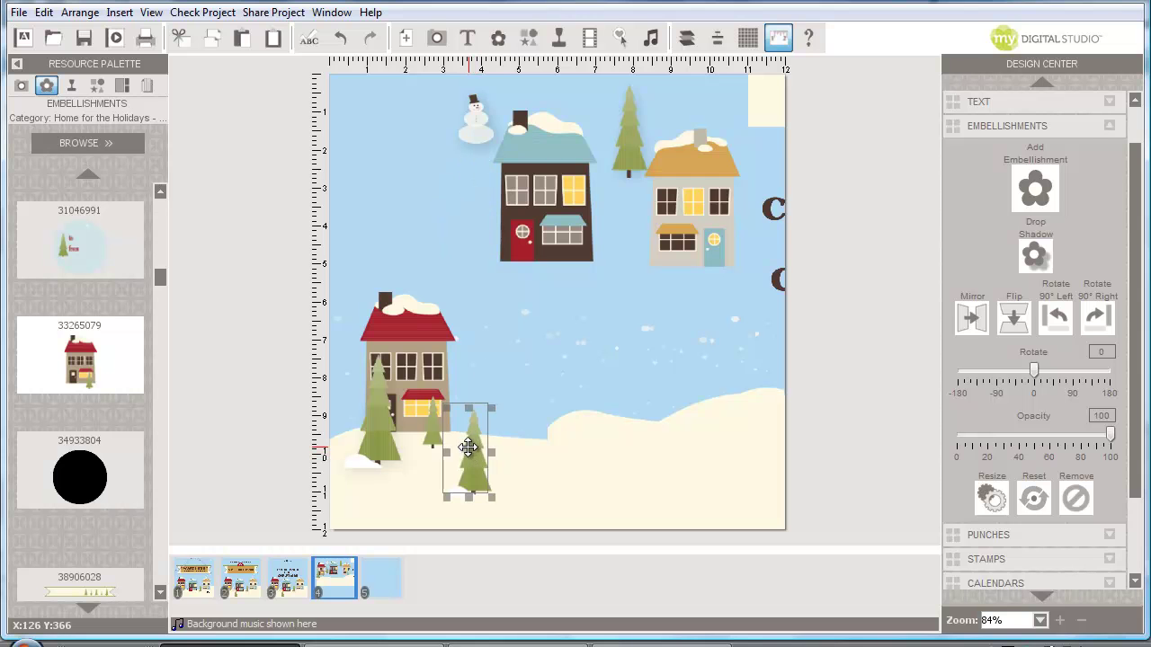
mouse_move(545, 204)
left_mouse_down()
mouse_move(540, 398)
mouse_move(544, 375)
left_mouse_up()
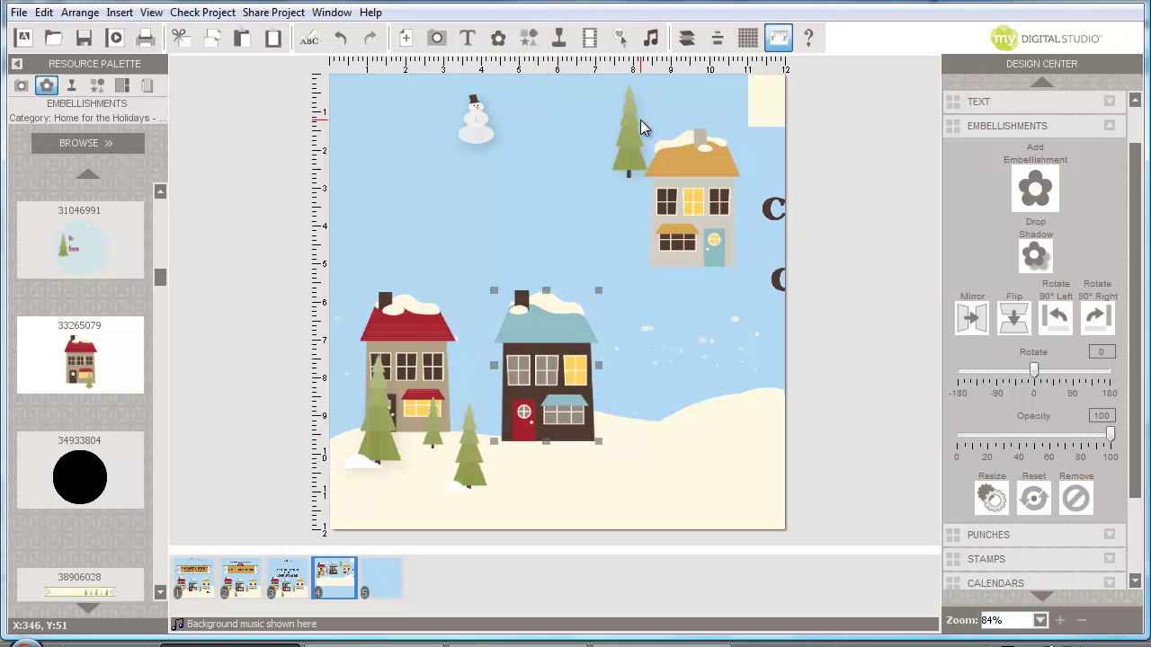
left_click_drag(638, 126, 619, 422)
left_click_drag(699, 218, 710, 393)
Place the snowman beside the blue-roofed house and move the text block from the page's right edge to the area above the houses.
left_click_drag(759, 98, 595, 111)
left_click_drag(482, 118, 488, 425)
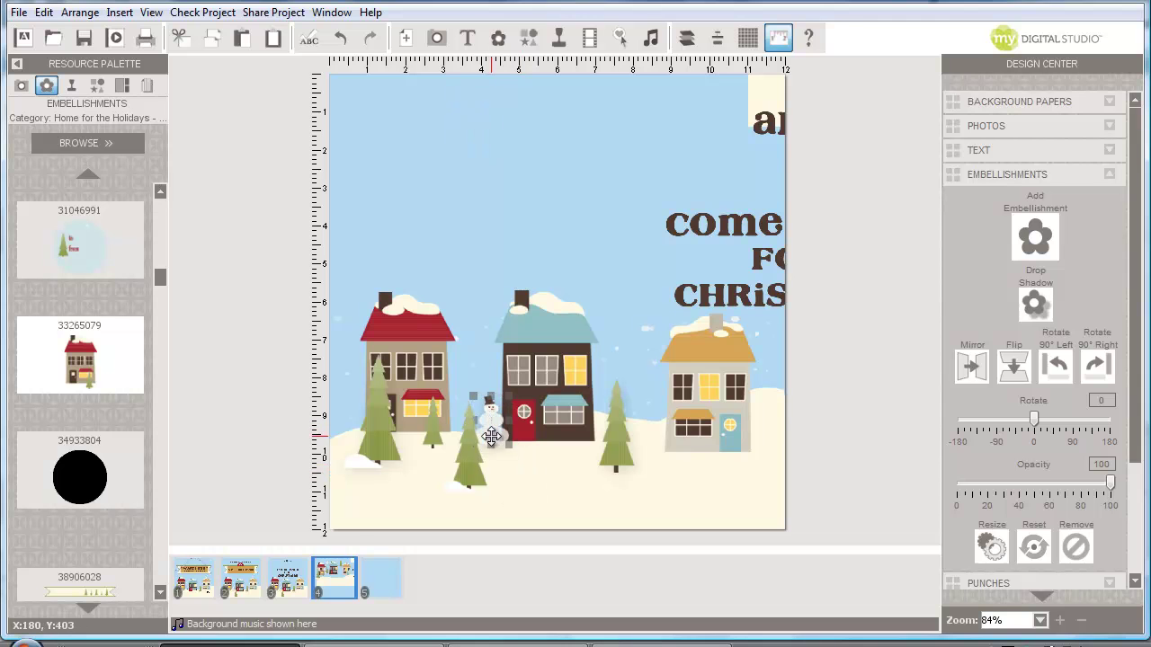
left_click(467, 460)
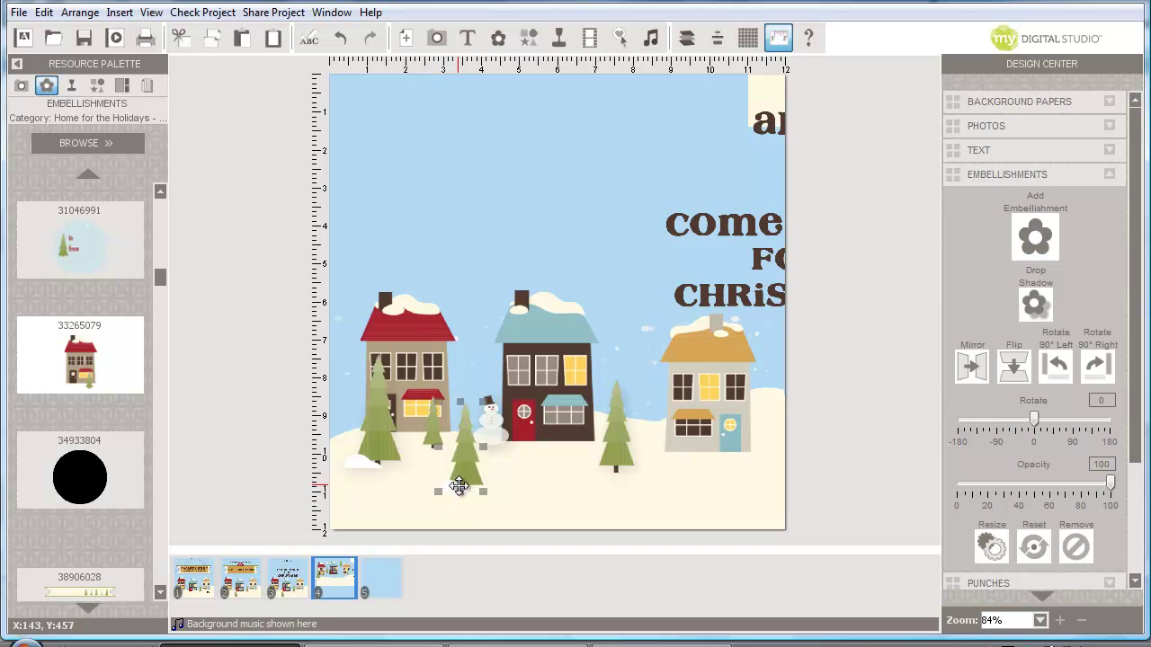
left_click_drag(742, 232, 528, 194)
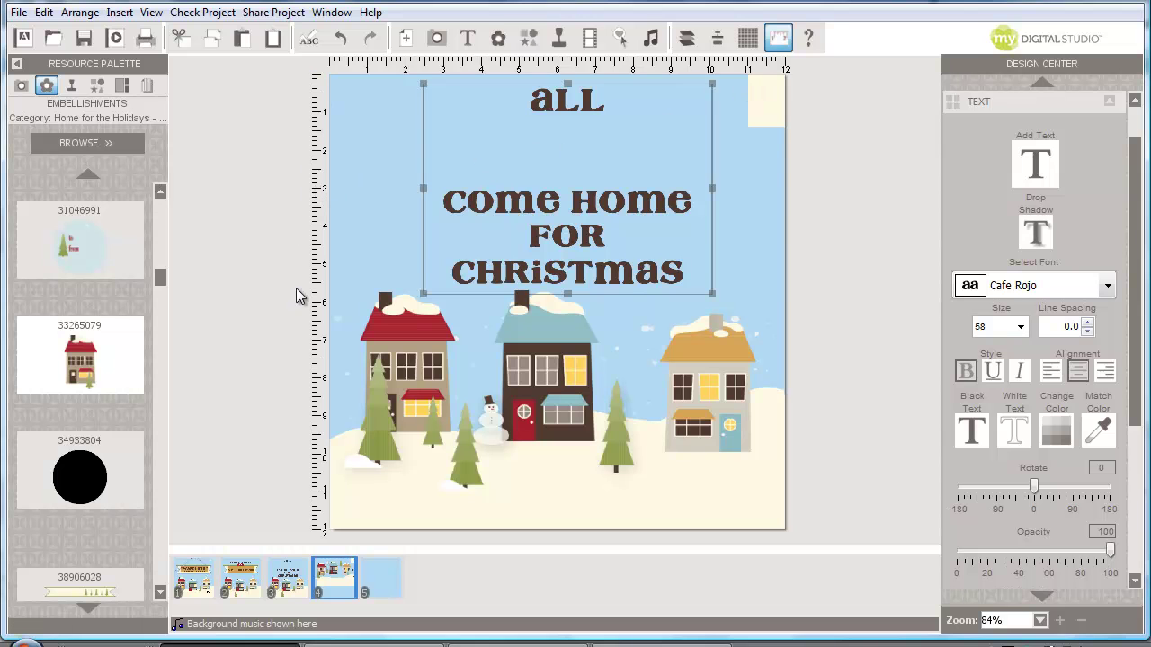
Turn the rulers around the page off and back on.
left_click(779, 39)
left_click(780, 40)
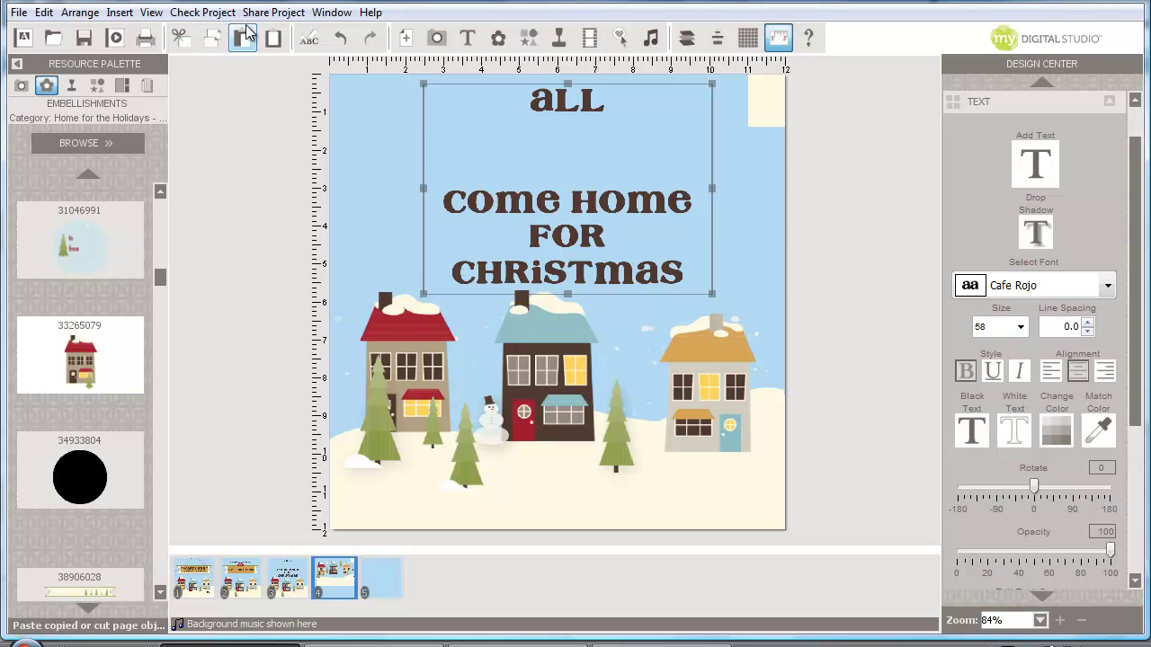
left_click(152, 12)
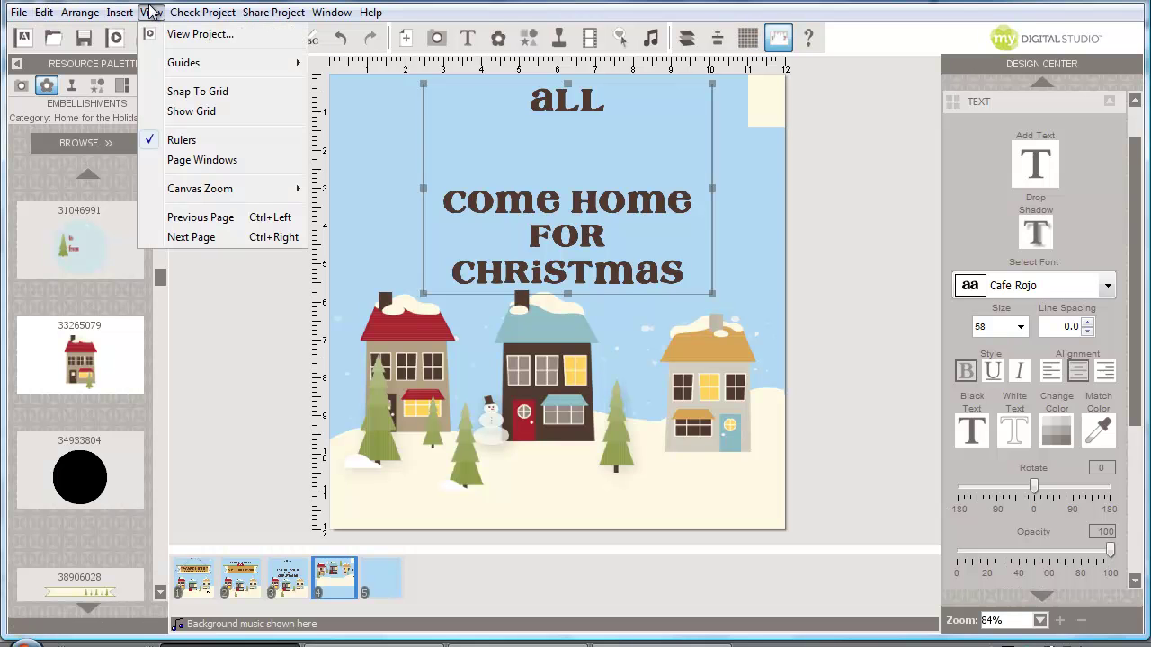
left_click(180, 141)
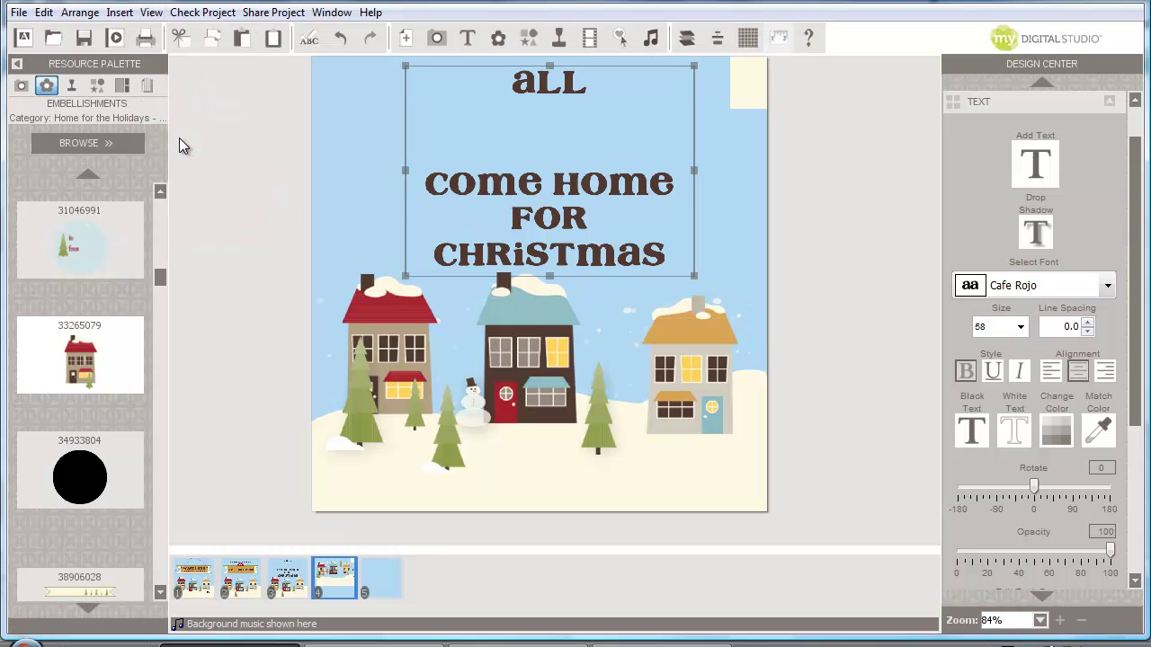
left_click(119, 13)
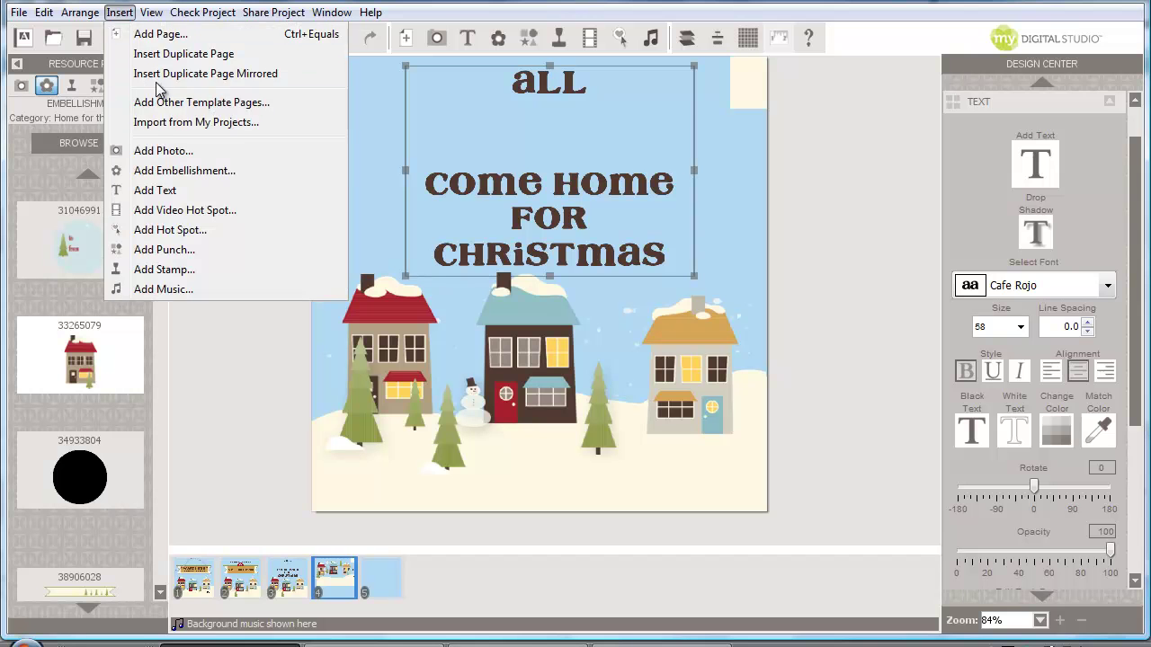
mouse_move(152, 13)
left_click(180, 140)
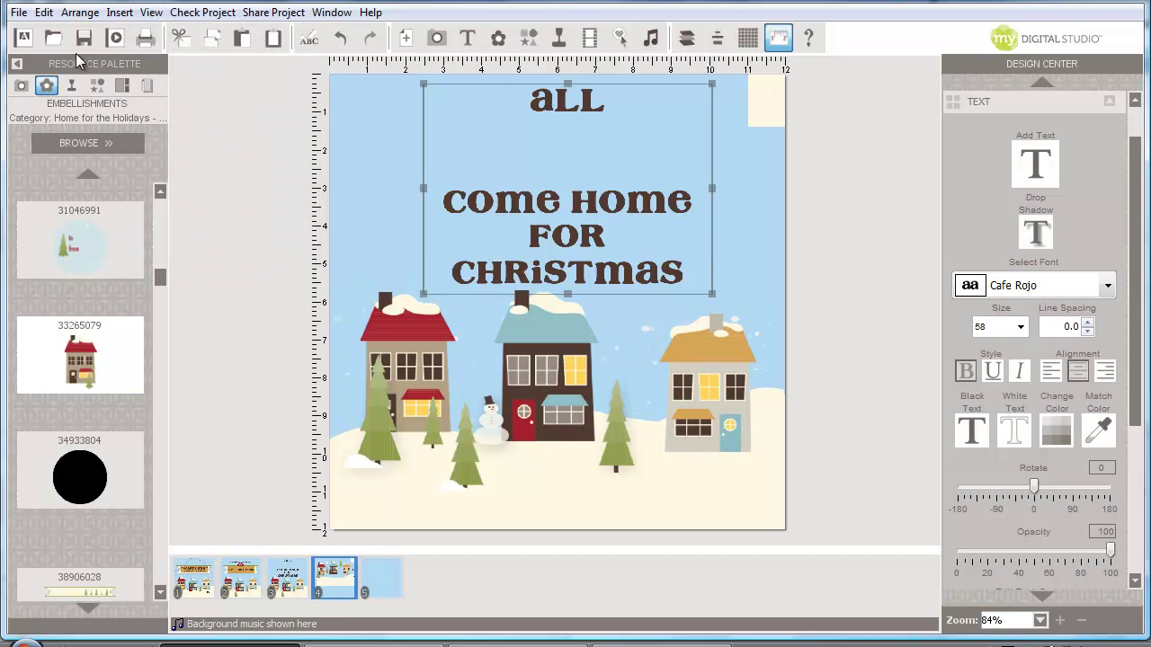
Review the ruler unit options in the Grid/Ruler preferences and keep Inches.
left_click(44, 13)
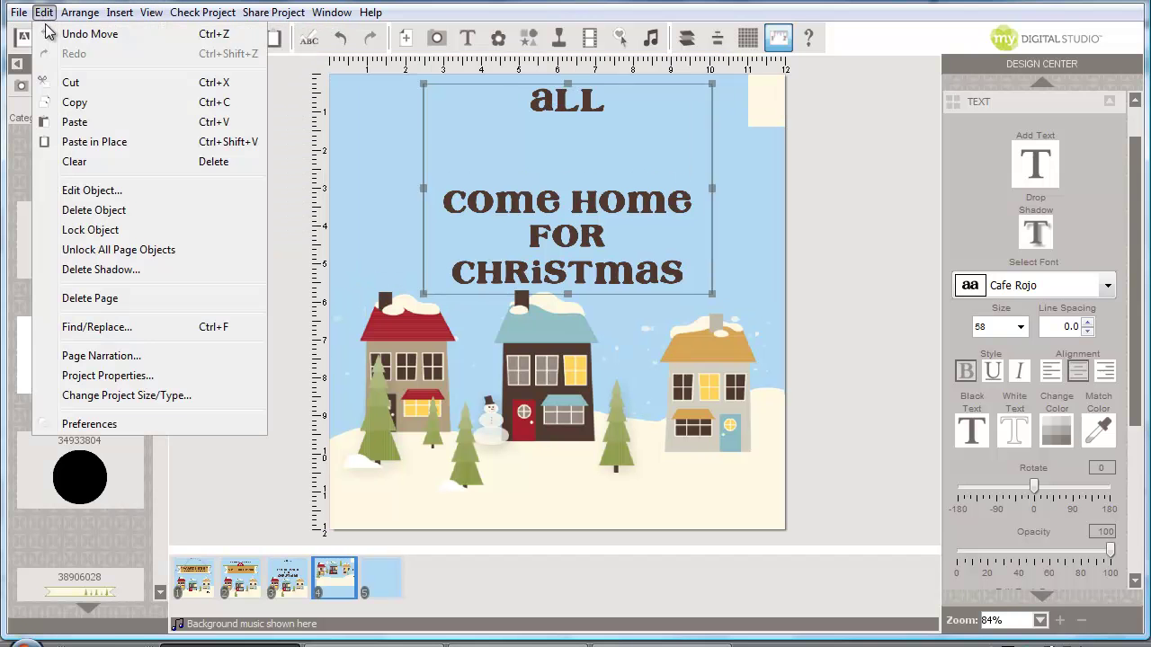
left_click(127, 425)
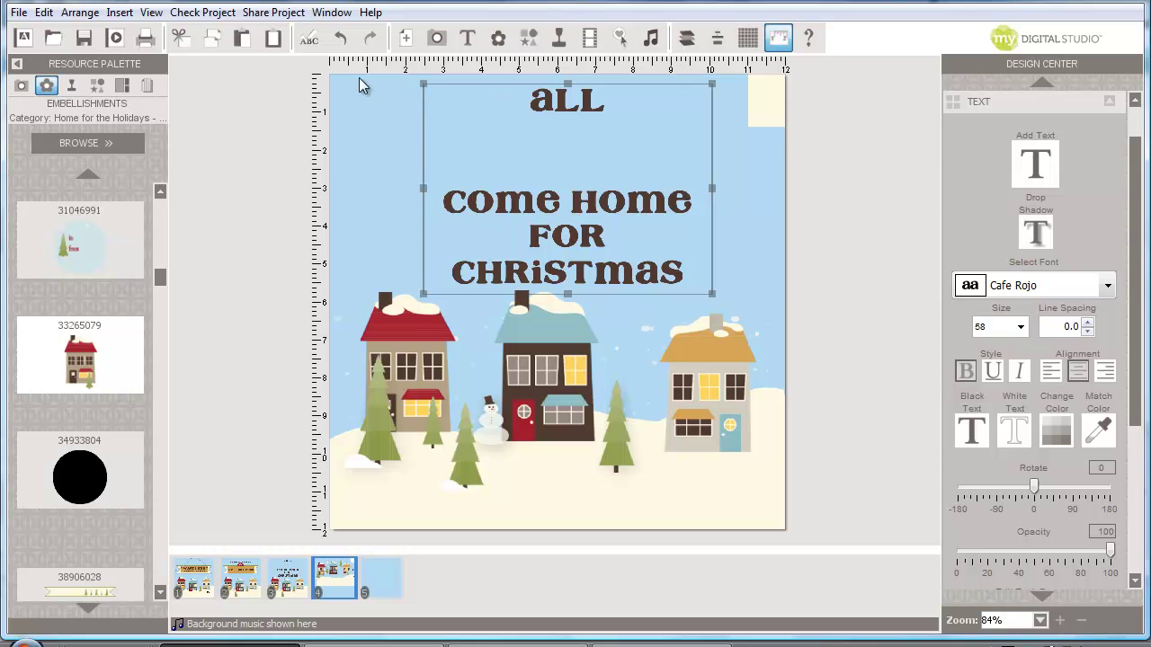
left_click(761, 103)
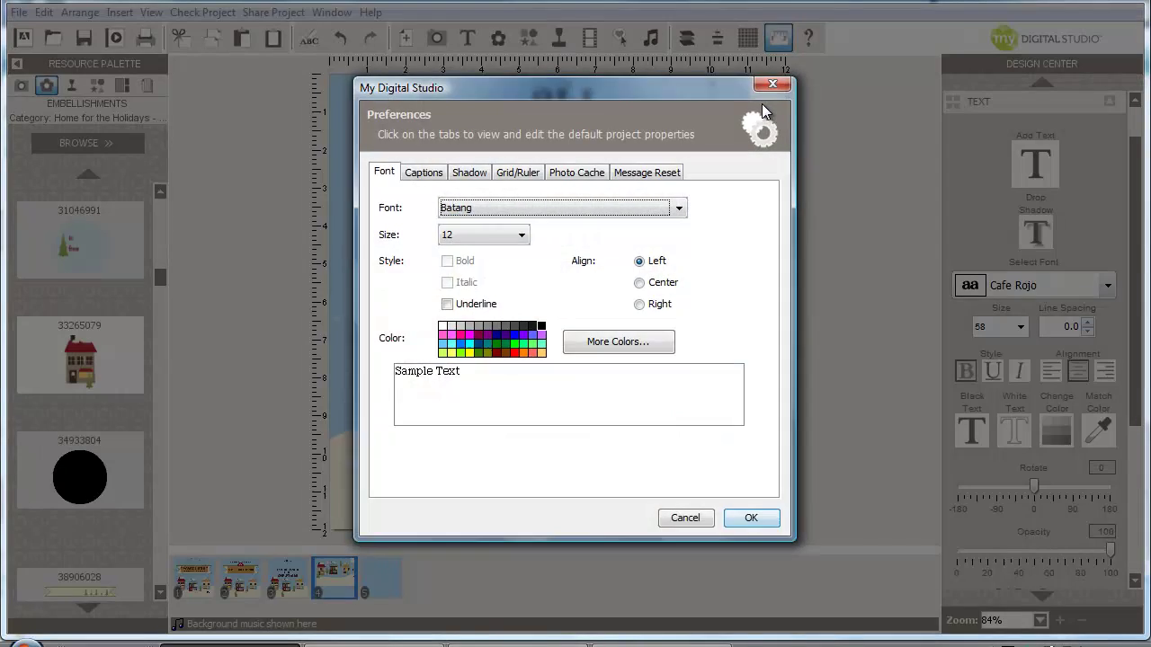
left_click(530, 175)
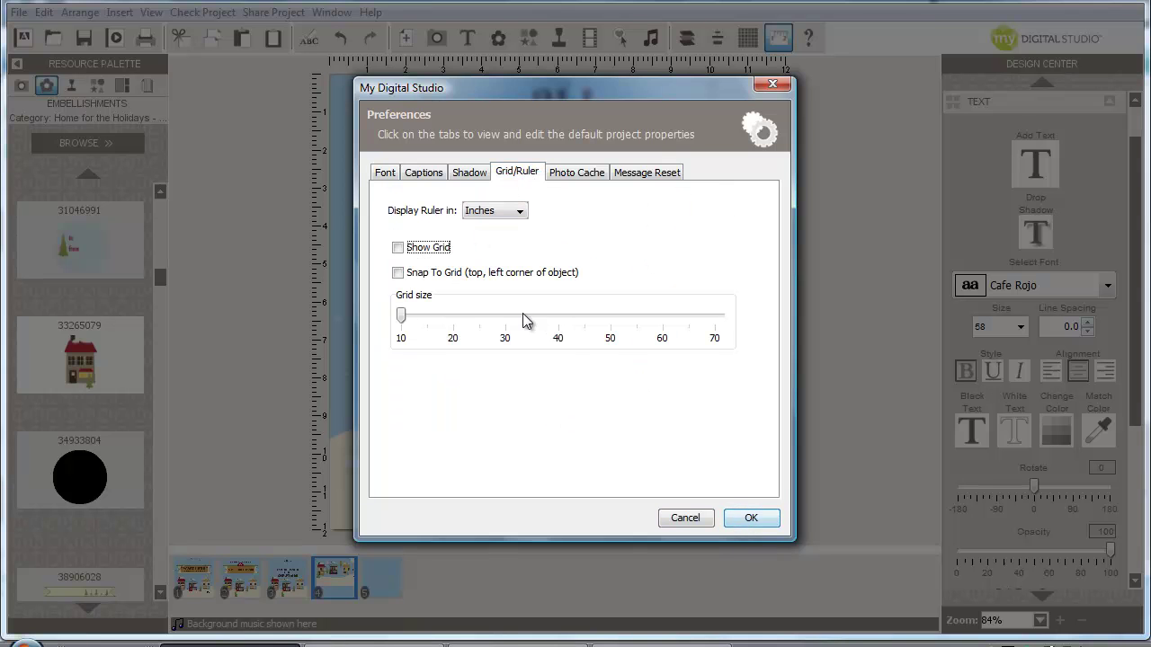
left_click(519, 212)
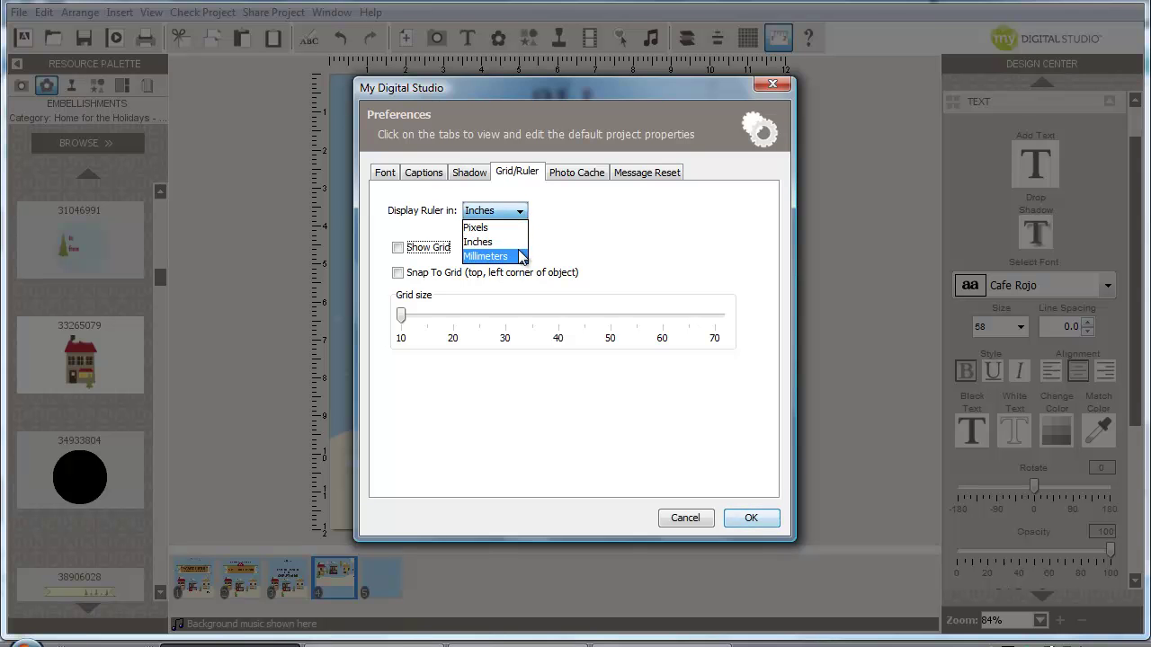
left_click(752, 520)
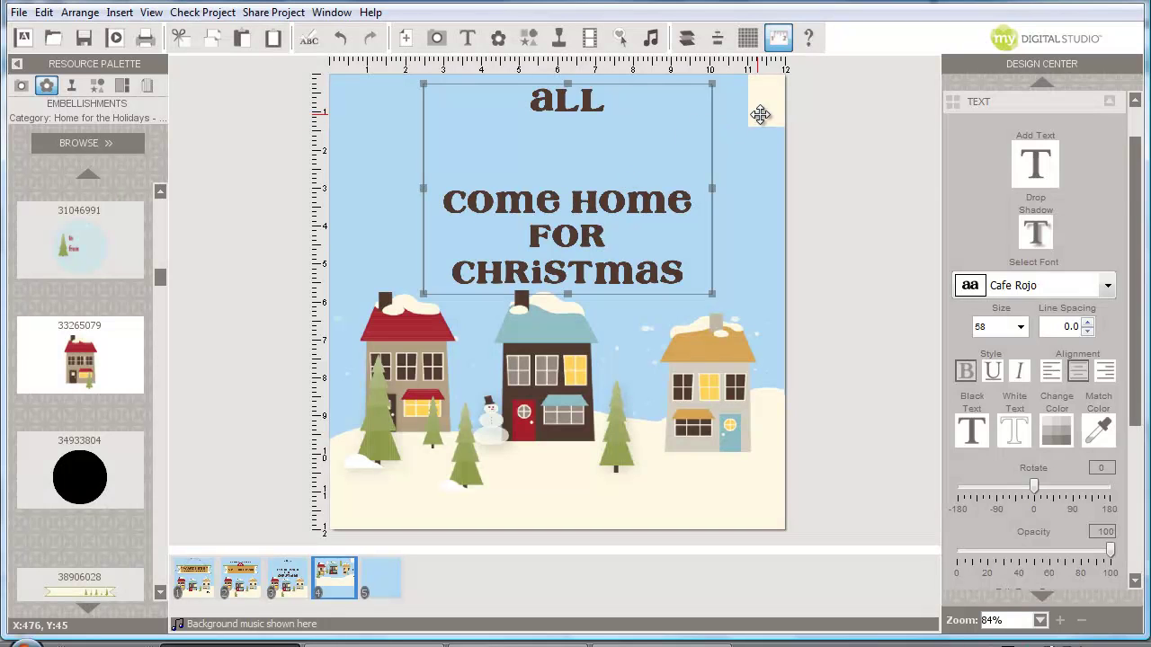
Move the remaining snow hill from the page's upper right corner to the lower middle and reposition the text block centrally above the houses.
left_click_drag(759, 114, 616, 183)
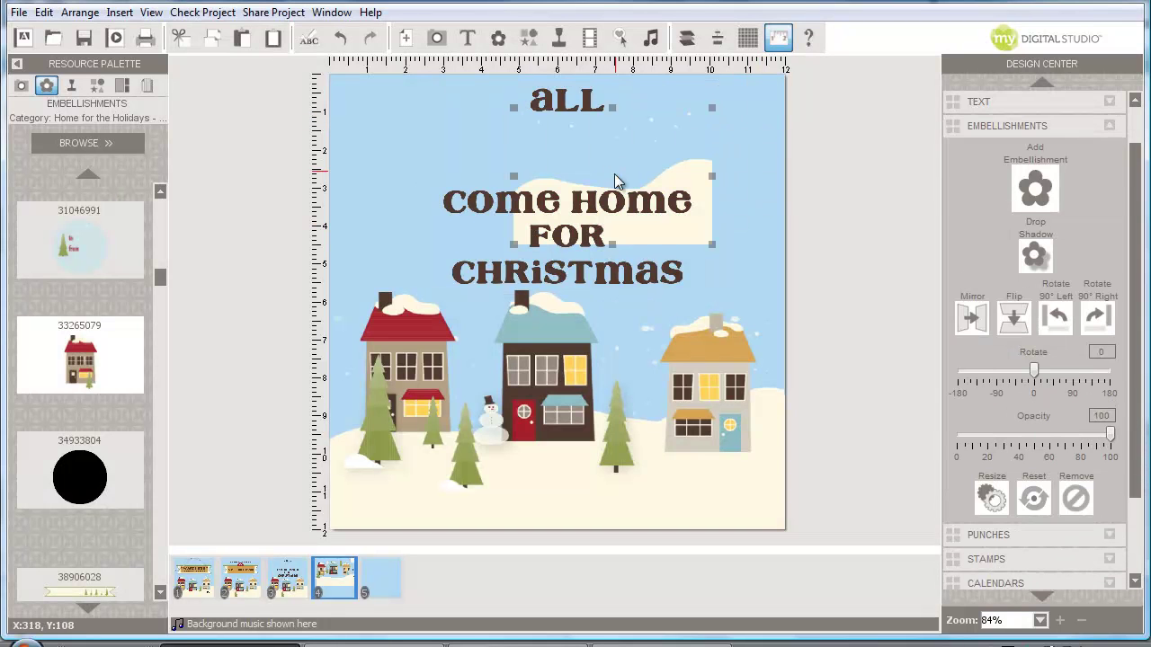
left_click_drag(668, 236, 584, 186)
left_click(701, 200)
mouse_move(661, 443)
left_mouse_down()
mouse_move(717, 485)
mouse_move(743, 486)
mouse_move(669, 464)
left_mouse_up()
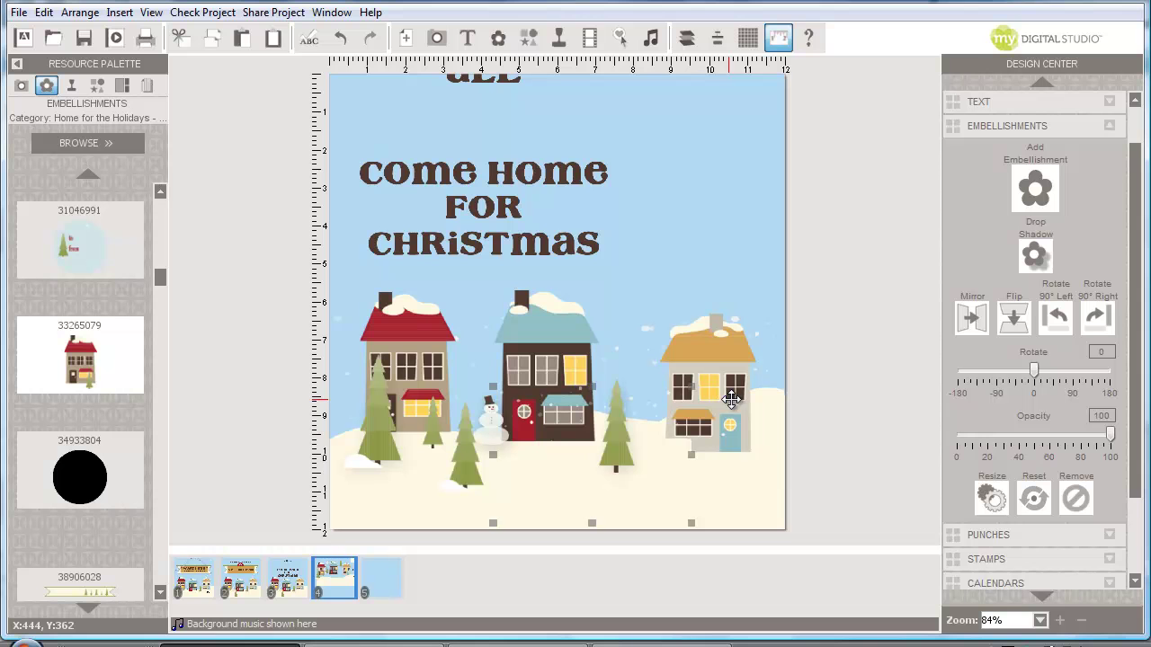
right_click(731, 399)
left_click(774, 408)
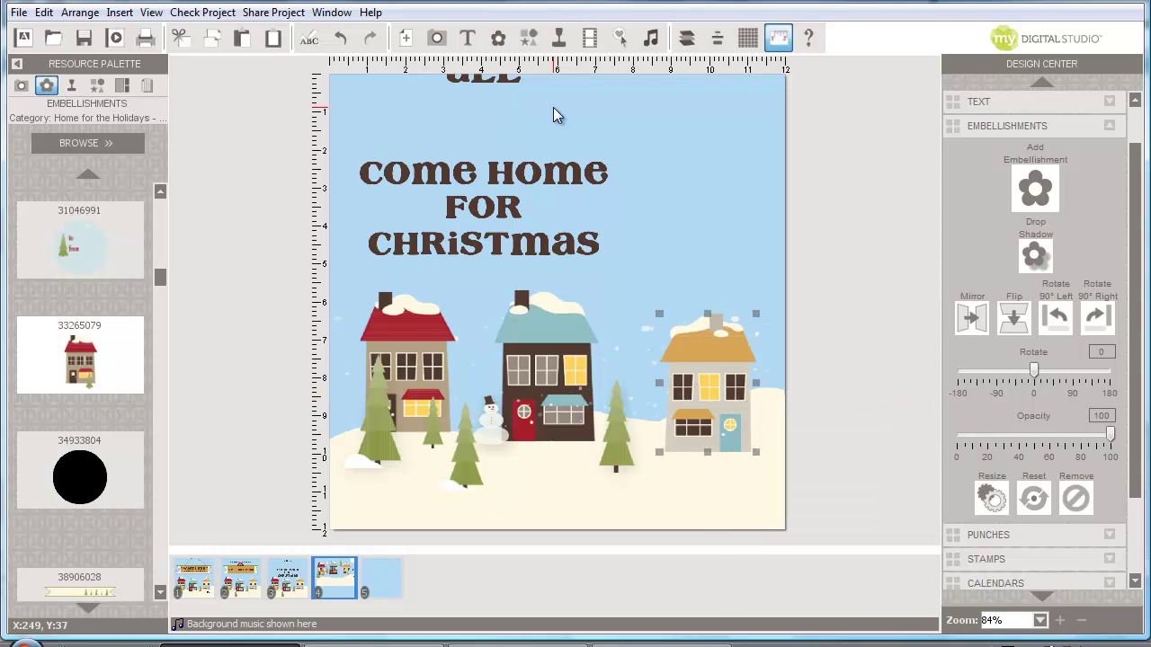
left_click_drag(548, 187, 620, 201)
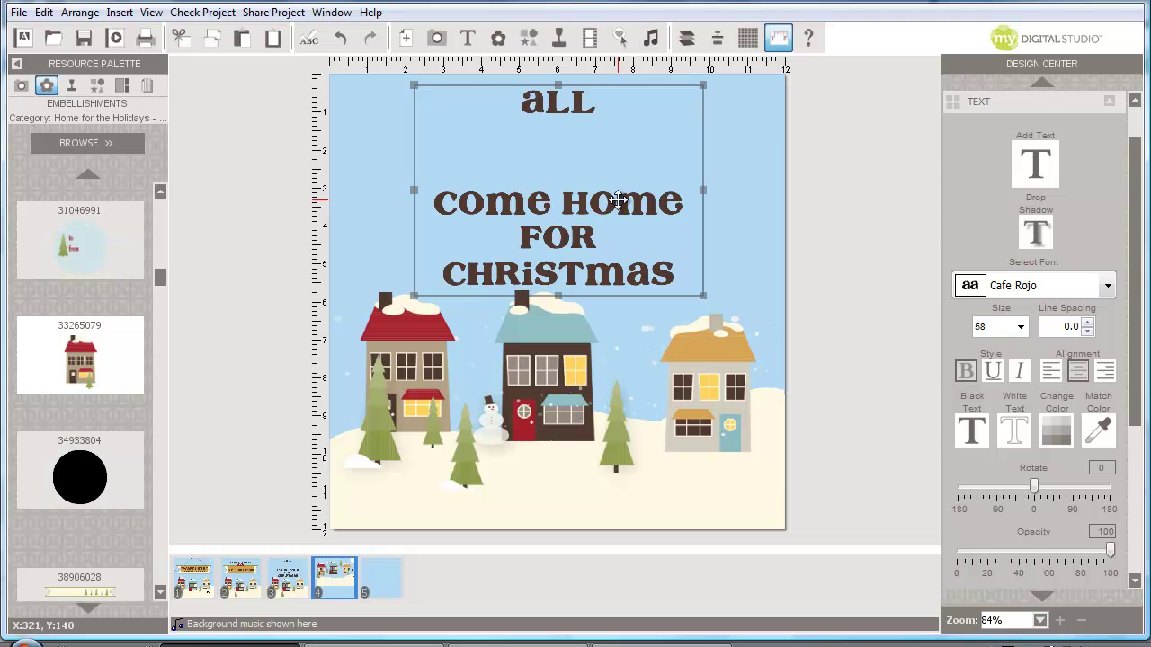
left_click(769, 125)
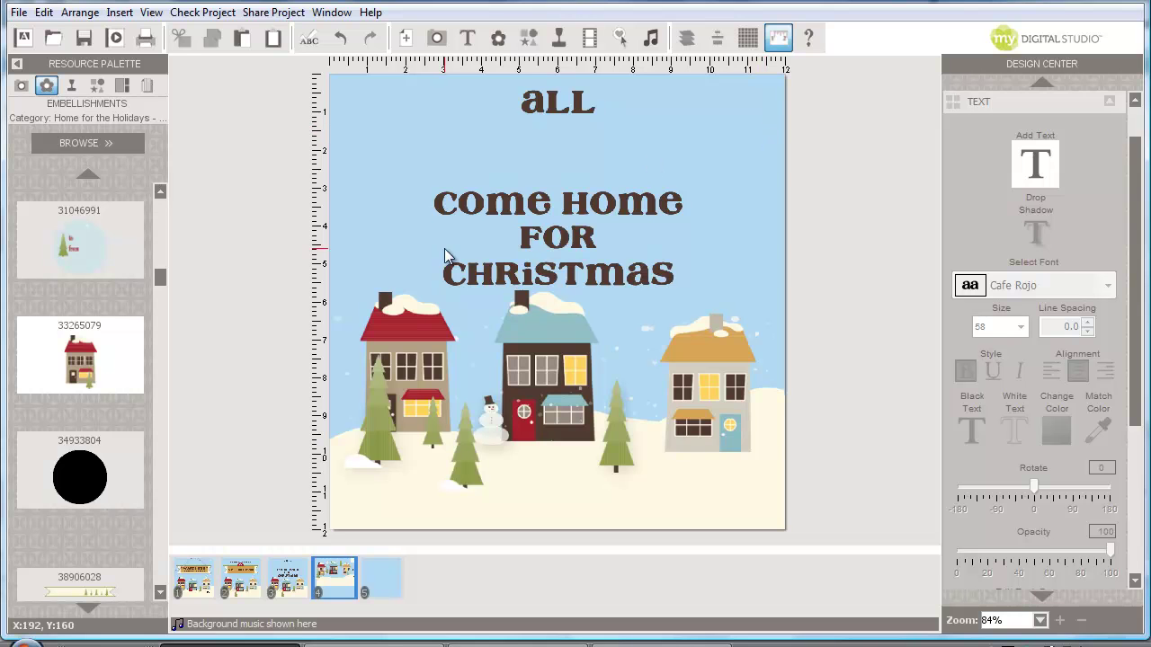
View pages 1 and 2, and place the banner embellishment 18852815 just below the large banner on page 2.
left_click(196, 572)
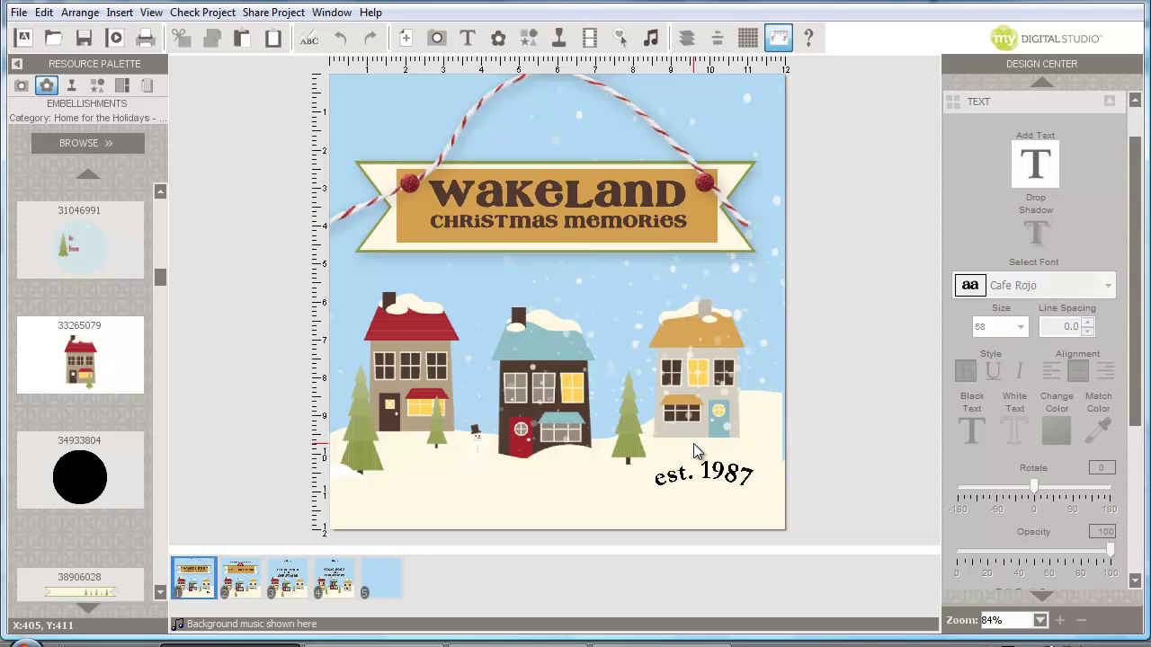
left_click(253, 573)
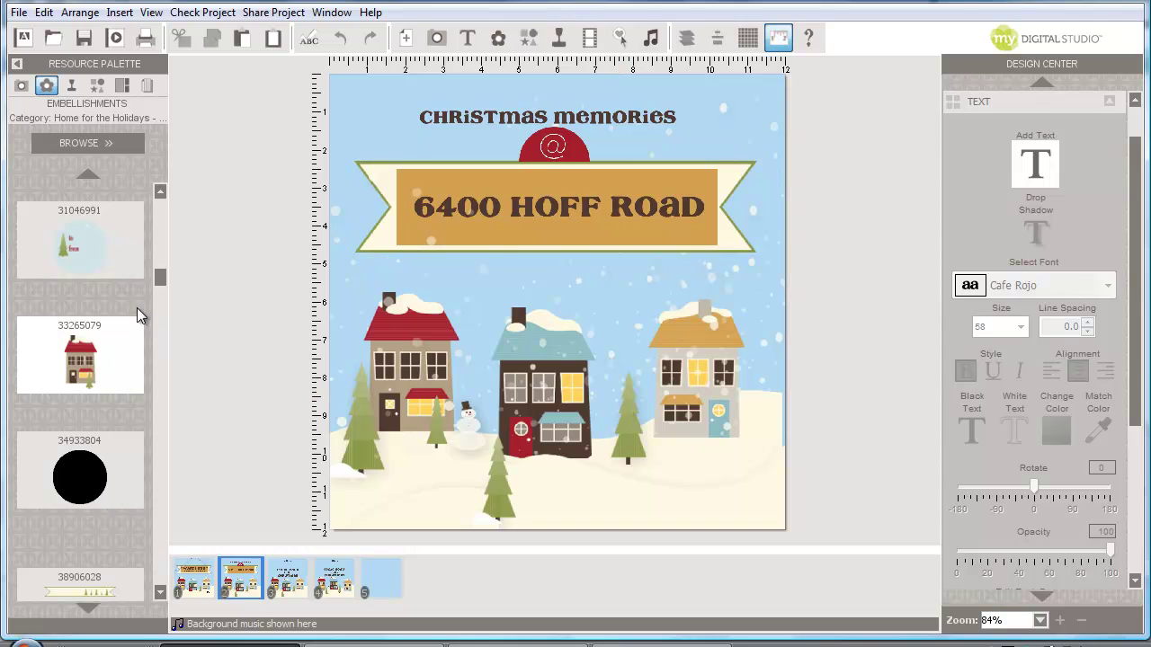
left_click_drag(159, 274, 152, 224)
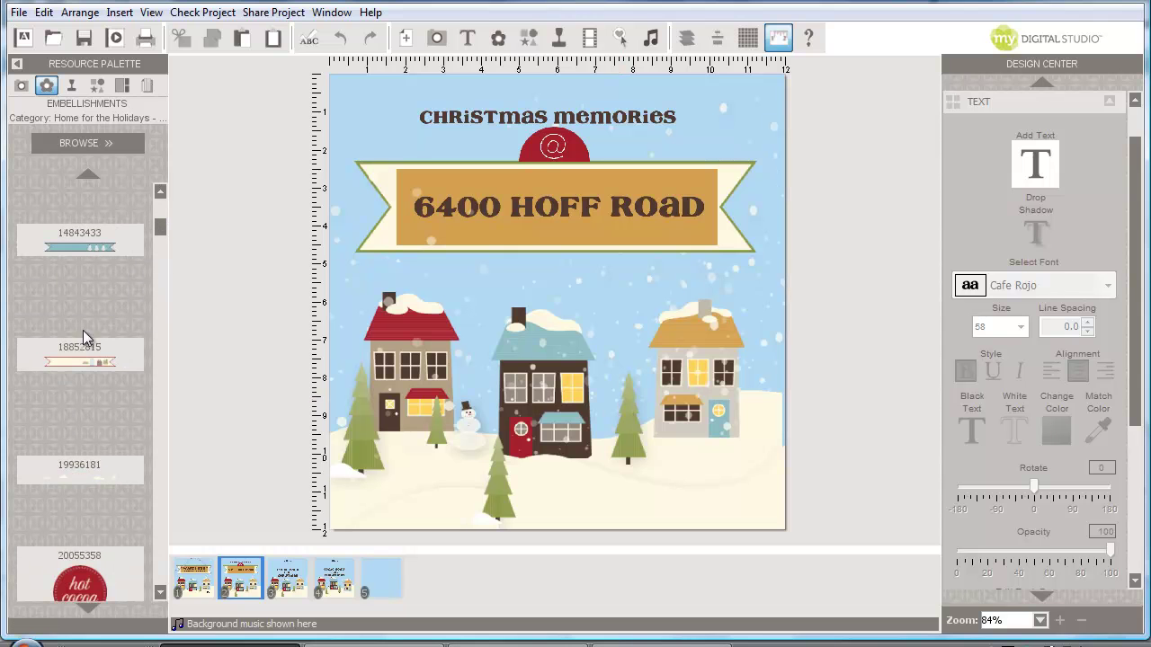
left_click_drag(89, 355, 547, 261)
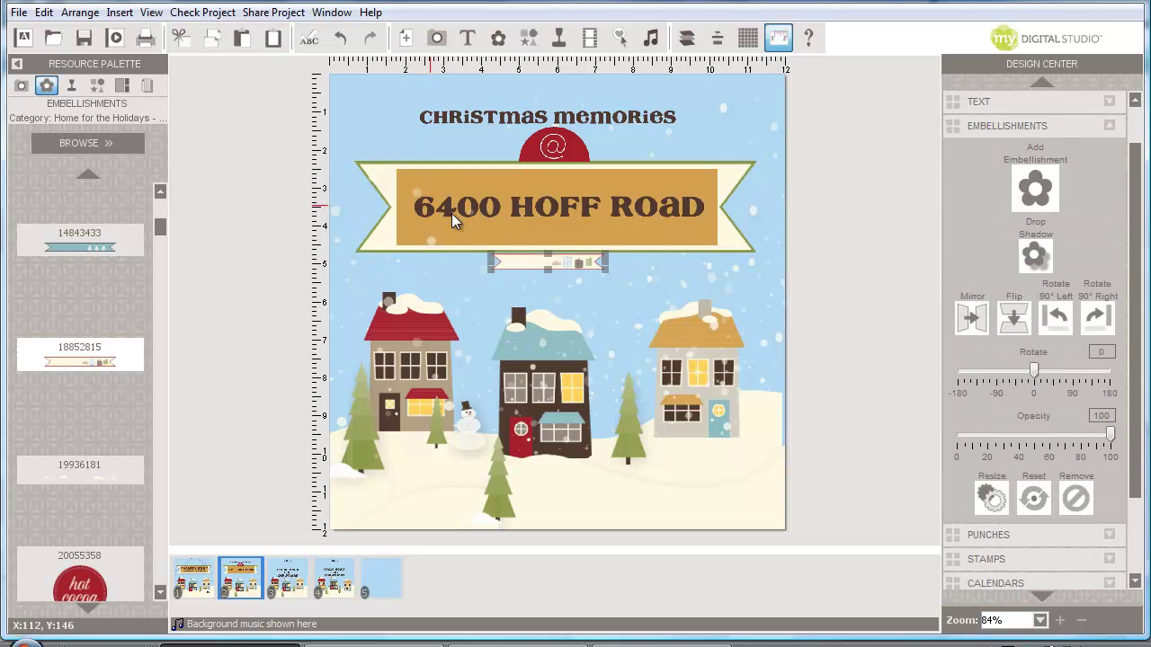
right_click(583, 266)
left_click(629, 392)
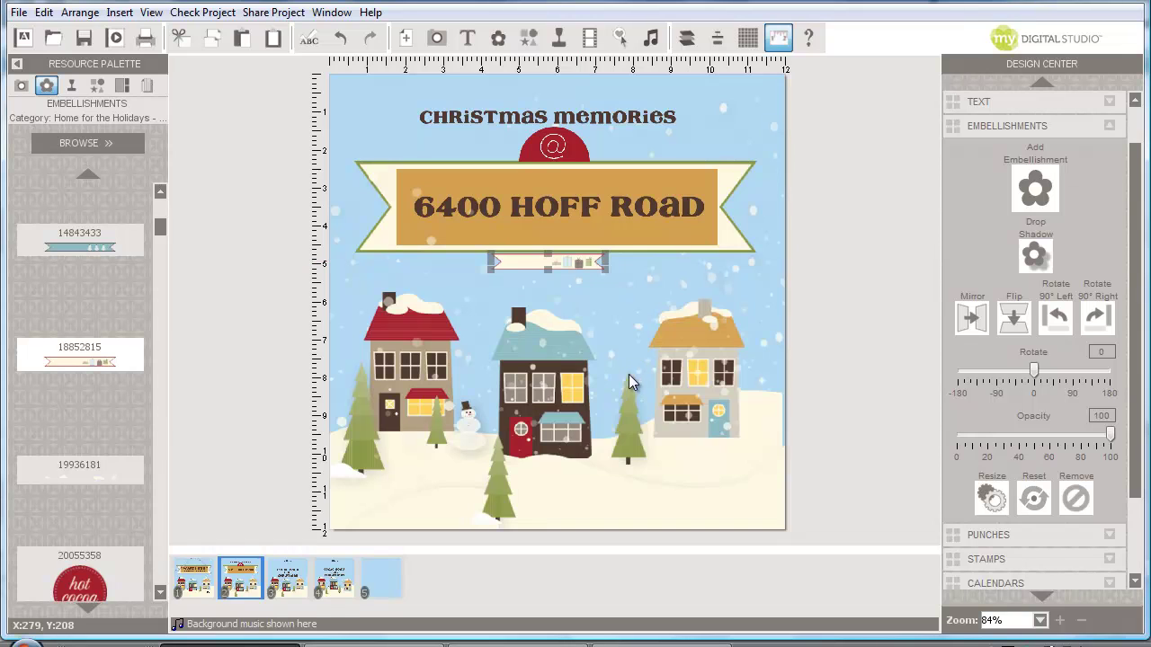
Return to page 4 to view the finished Christmas village scene.
left_click(287, 532)
left_click(334, 583)
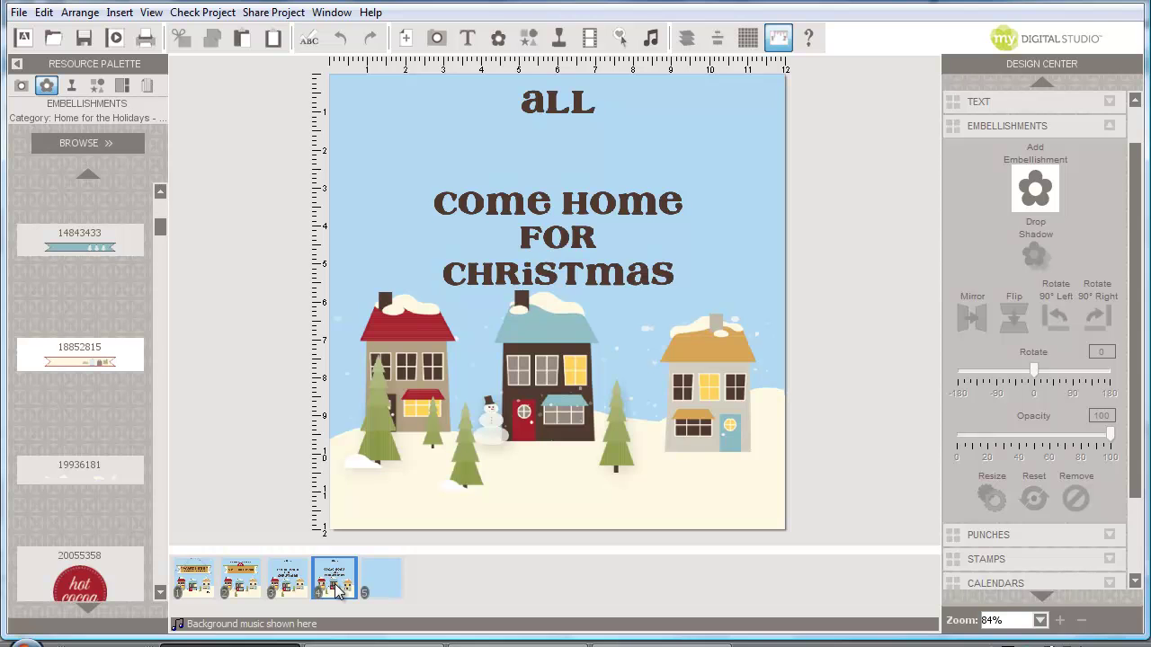
left_click(710, 639)
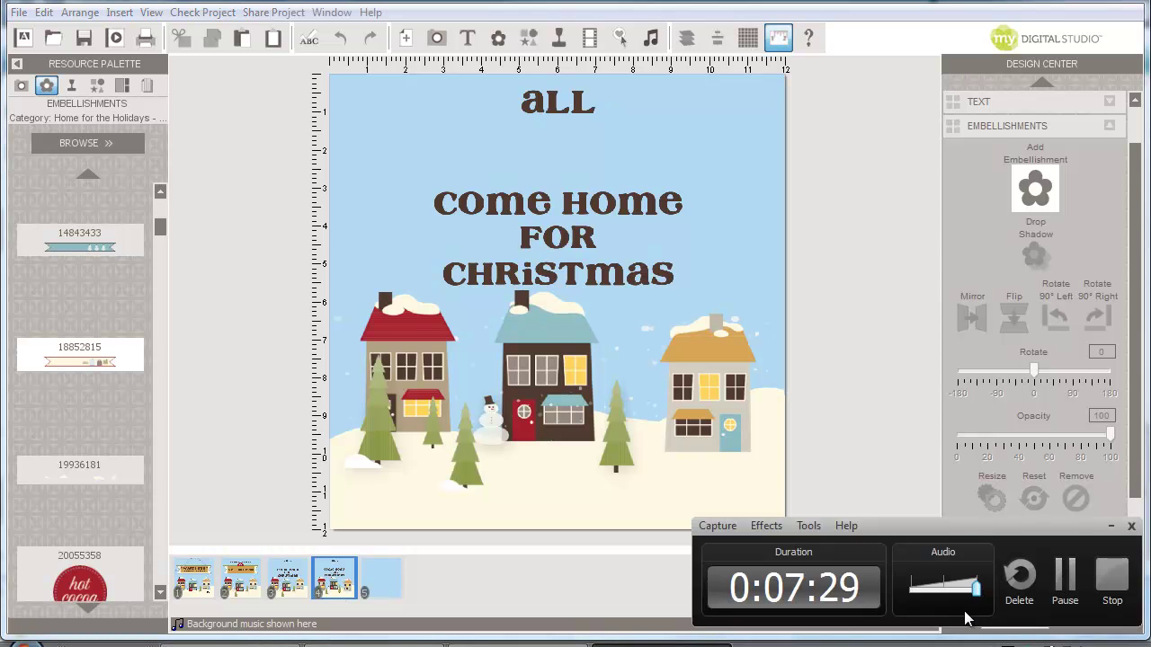